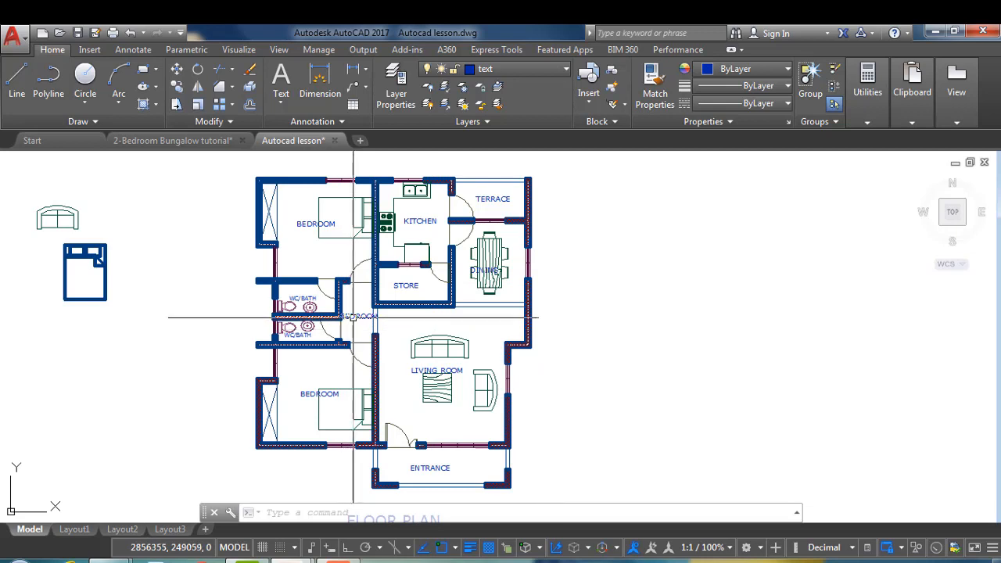
Change the misplaced BEDROOM label beside the bathrooms to LOBBY and move it slightly right within the lobby space
double_click(374, 318)
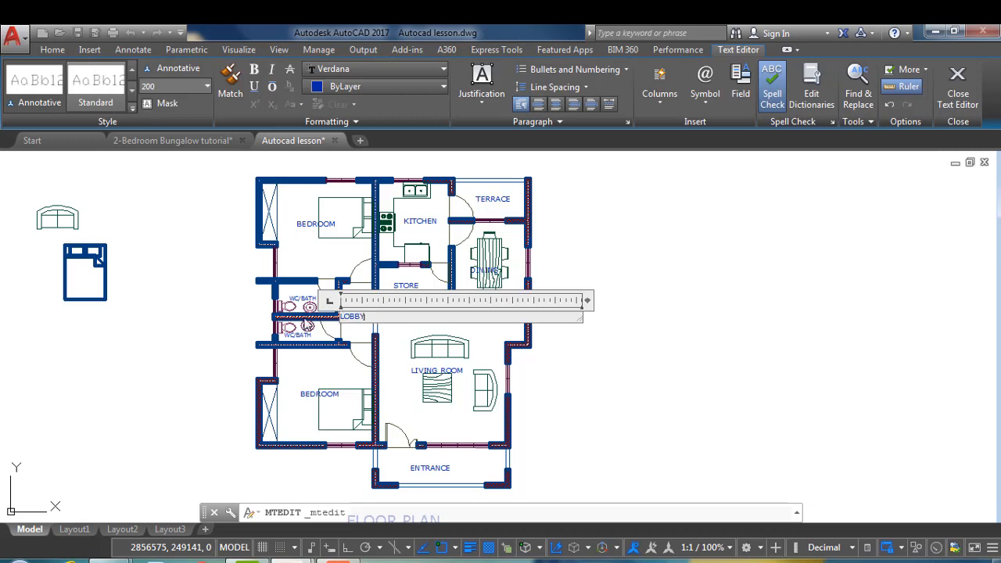
click(958, 92)
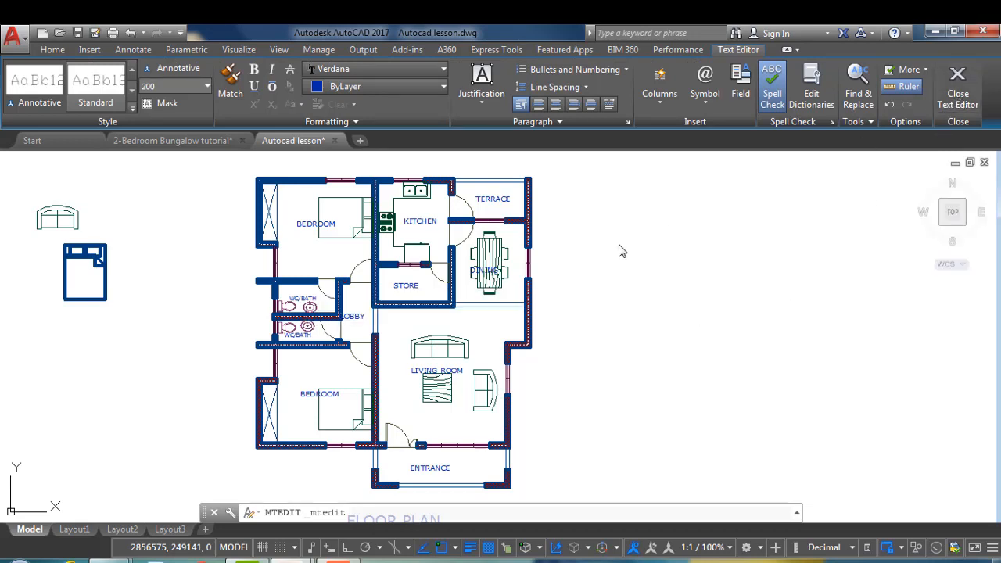
click(354, 316)
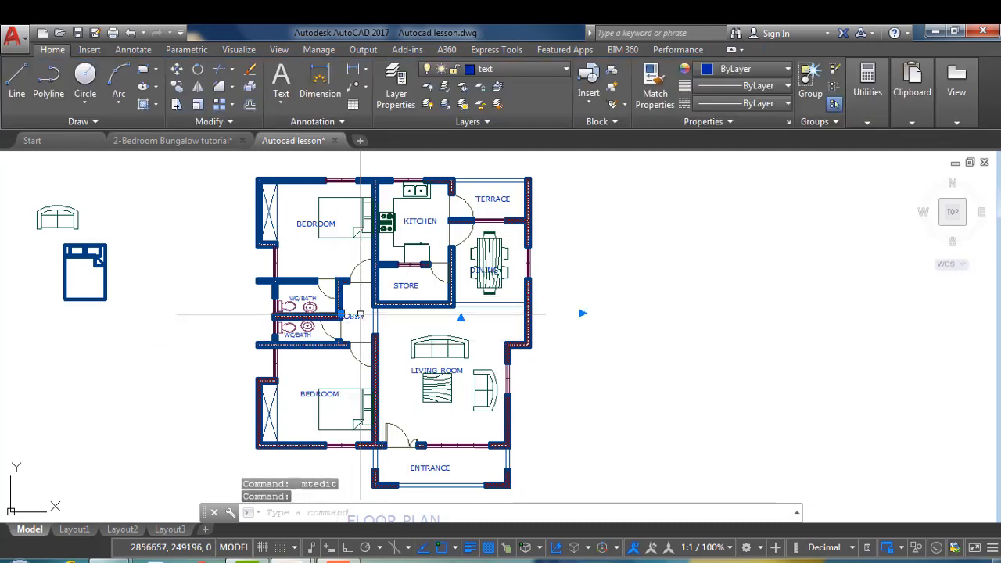
text(m)
key(Return)
click(646, 322)
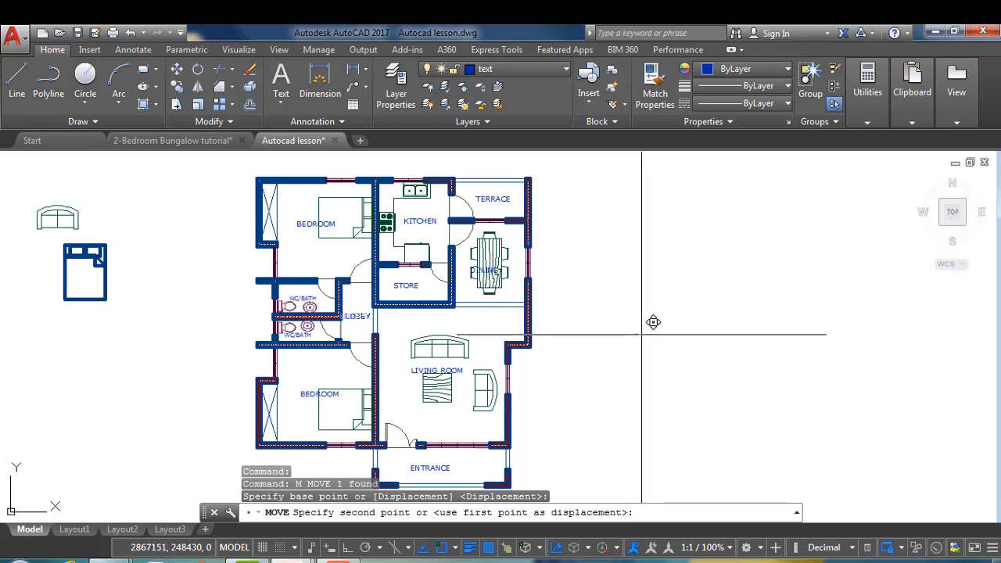
click(653, 321)
scroll(369, 213, down, 2)
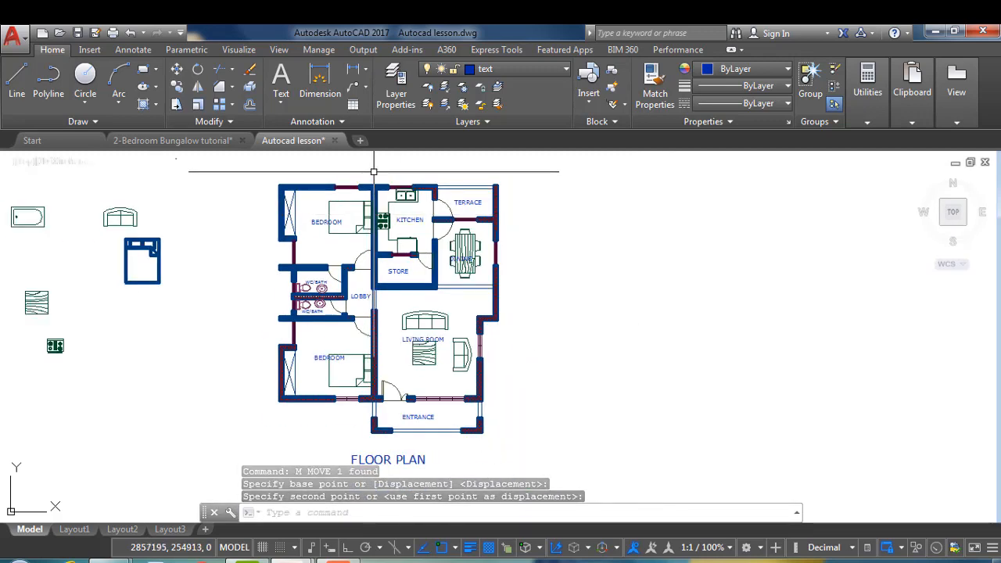
Create a new layer named GRID in the Layer Properties Manager
click(397, 96)
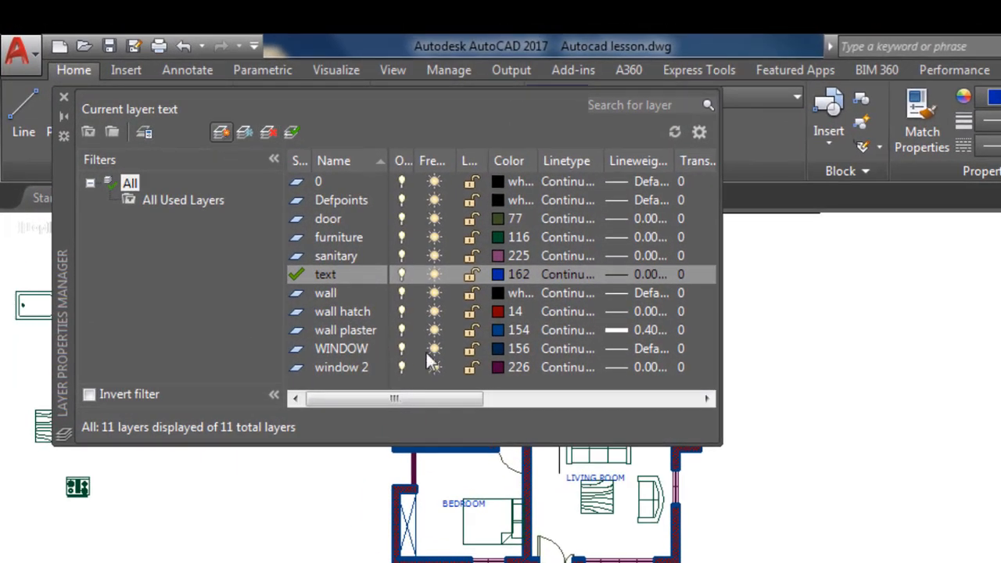
key(alt+n)
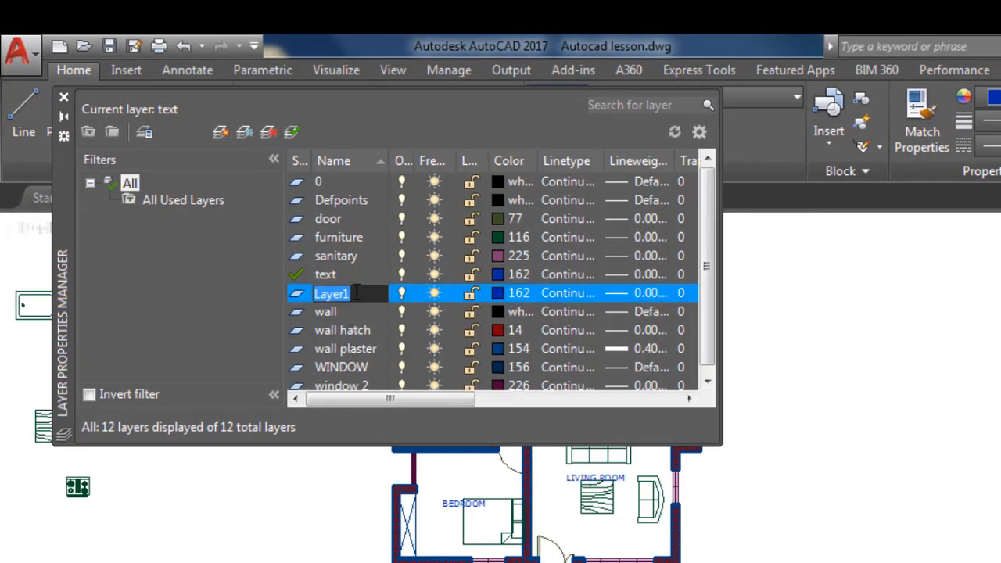
text(GRID)
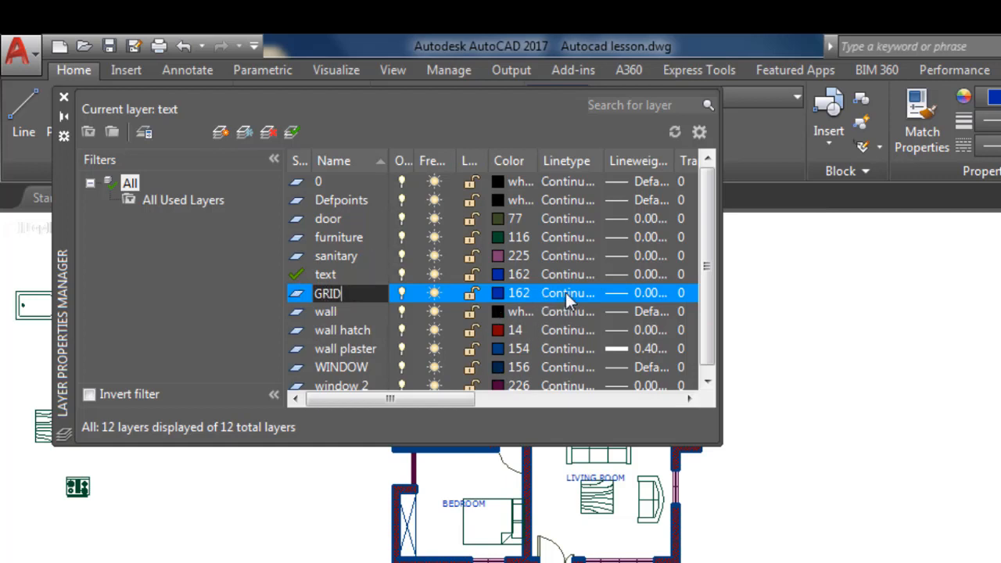
Assign index color 96 to the GRID layer and close the layer manager
click(498, 293)
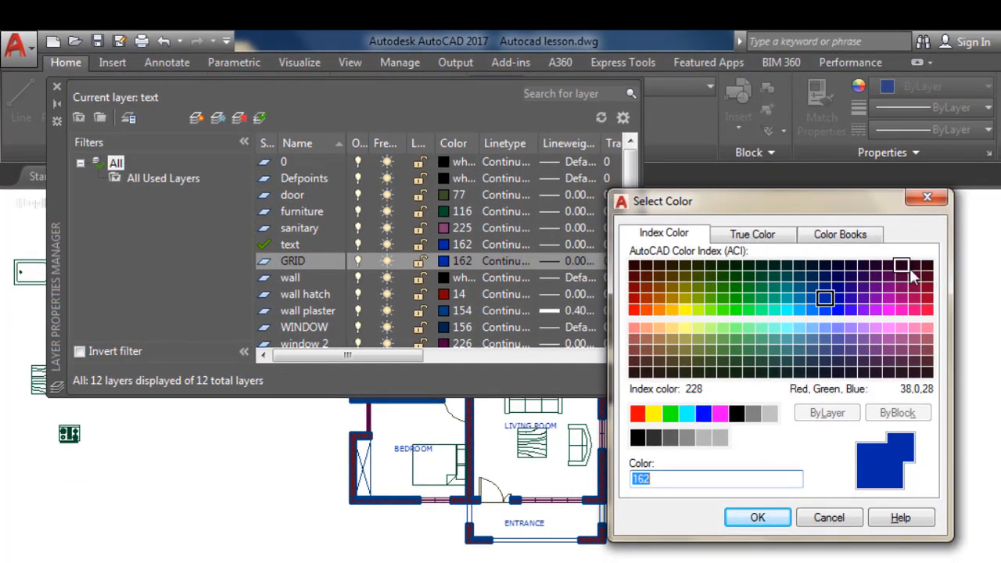
click(851, 266)
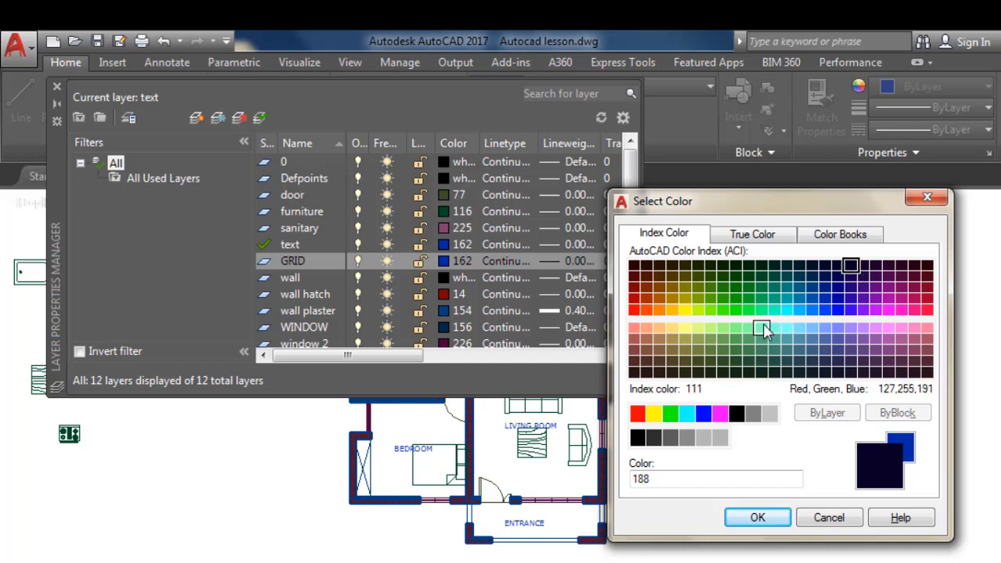
click(735, 278)
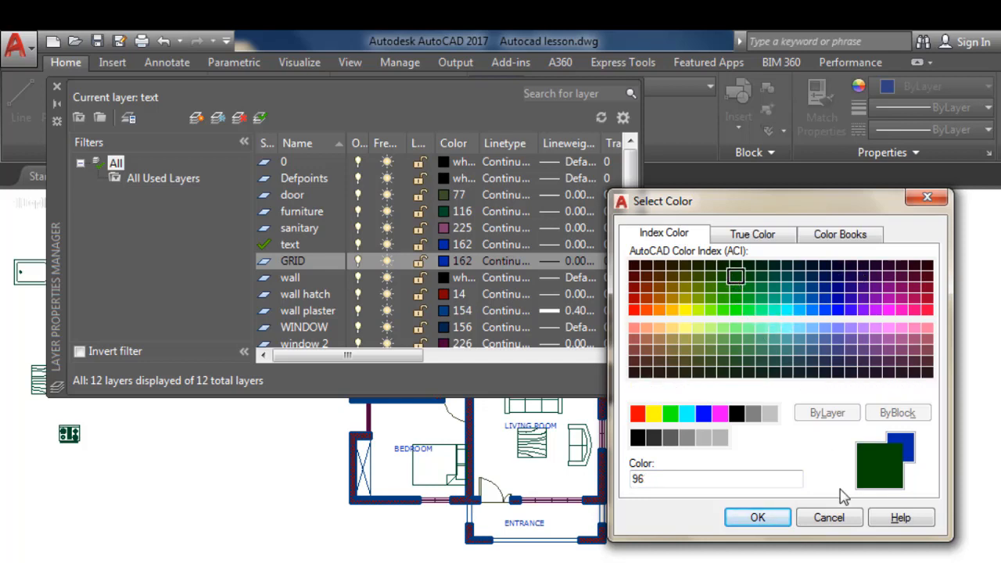
click(757, 519)
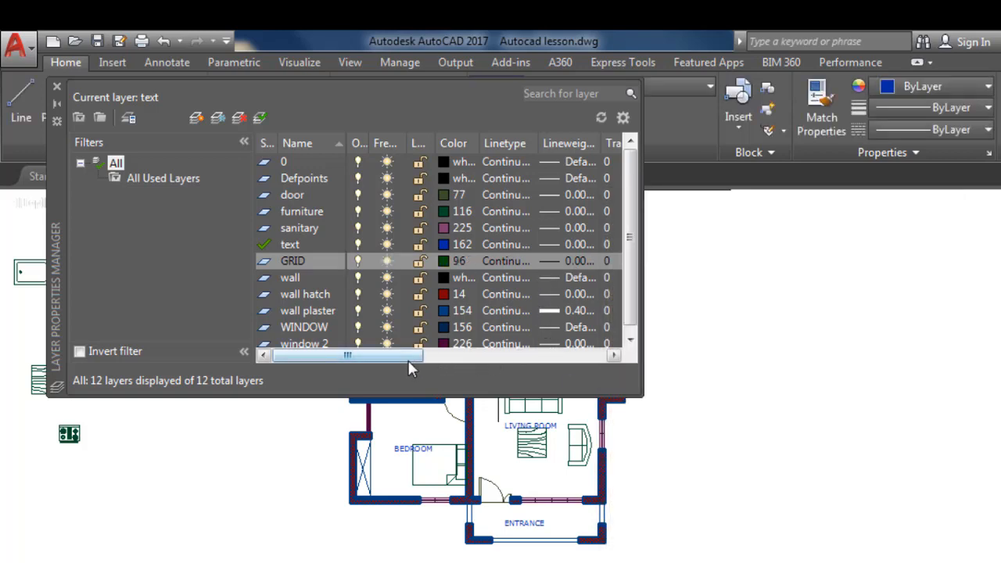
drag(408, 361, 456, 360)
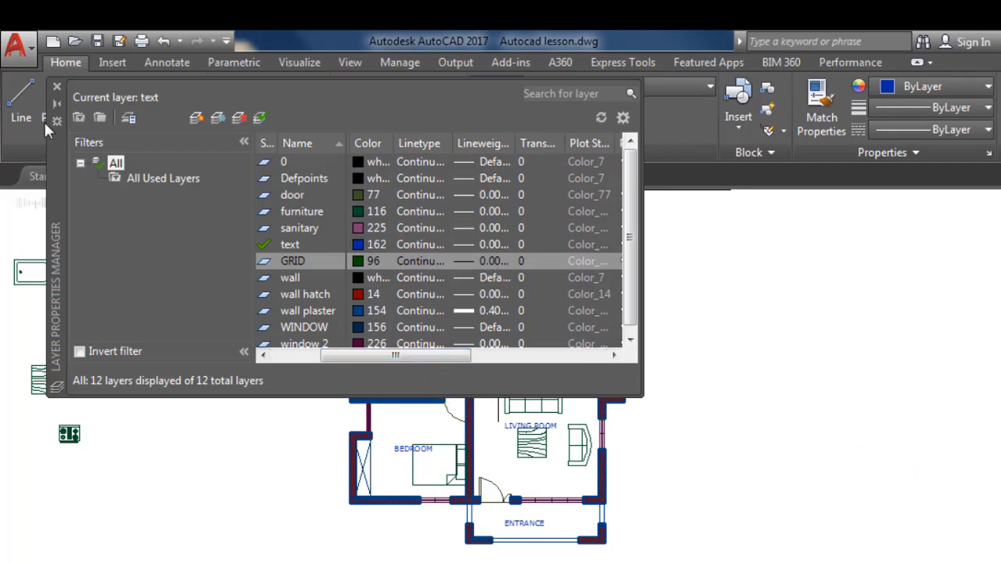
click(58, 86)
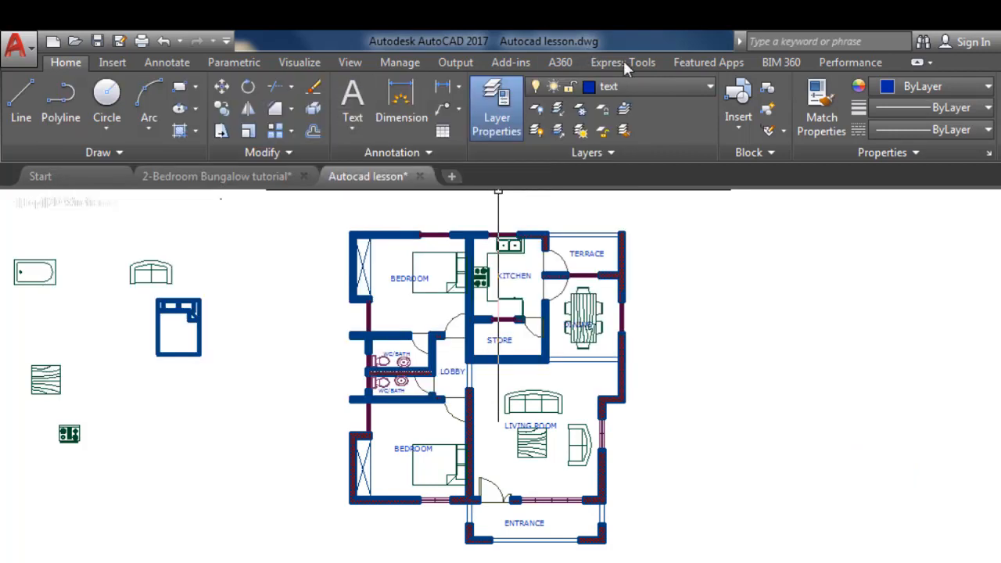
Make GRID the current layer
click(711, 87)
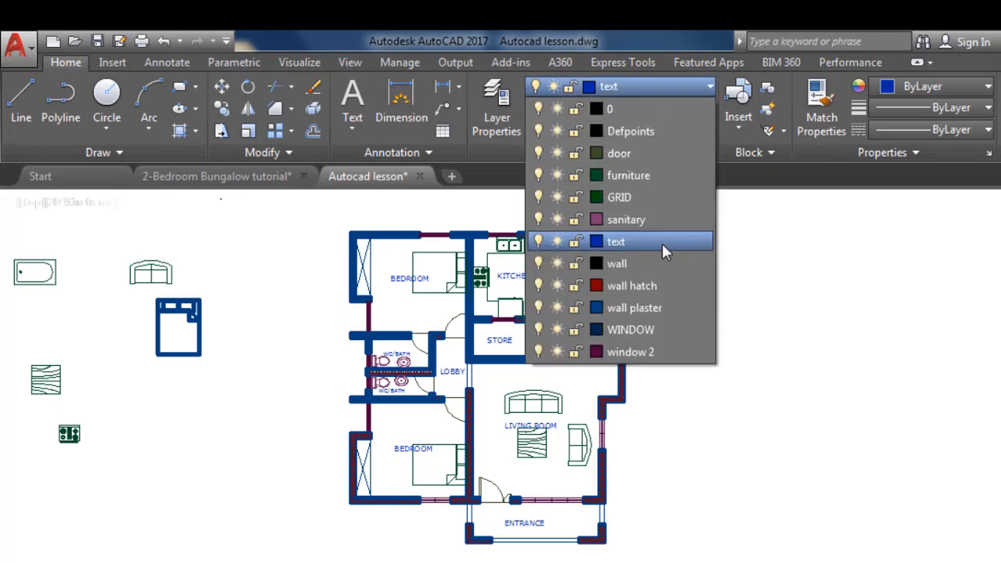
click(642, 196)
scroll(427, 418, down, 2)
scroll(306, 373, up, 2)
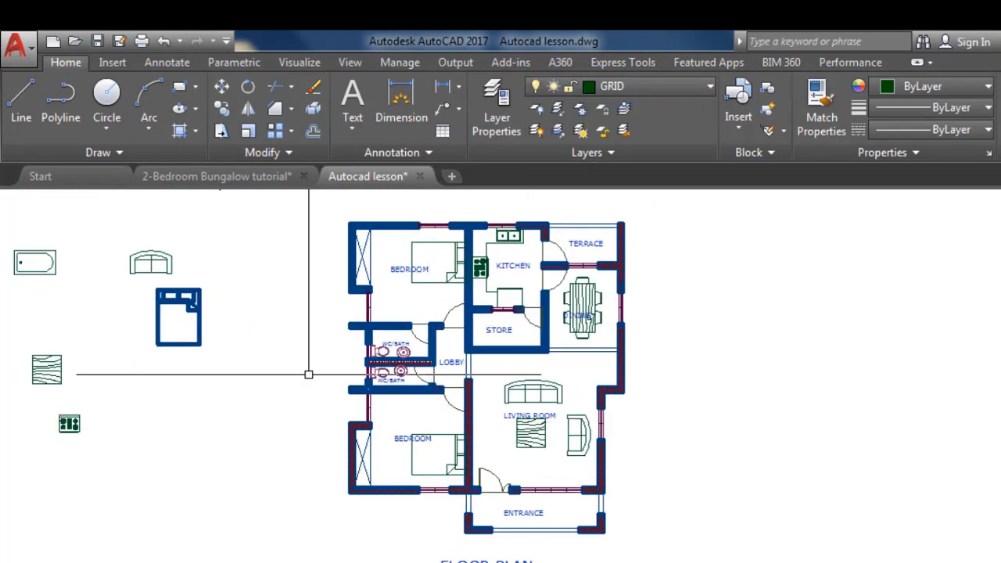
Start vertical construction lines with XLINE and place one through the centre of the wall between the lobby and living room
scroll(382, 258, up, 2)
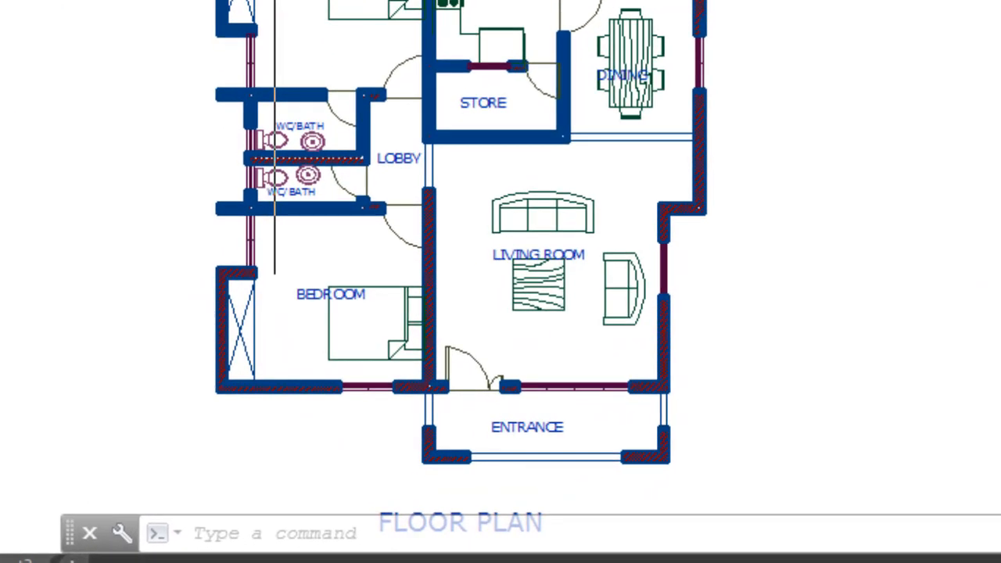
text(XL)
key(Return)
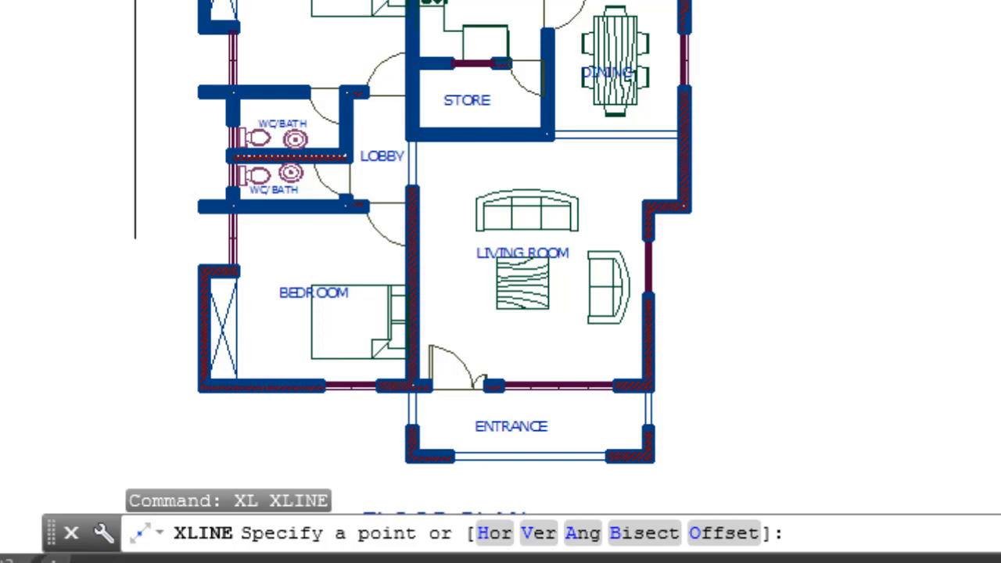
text(V)
key(Return)
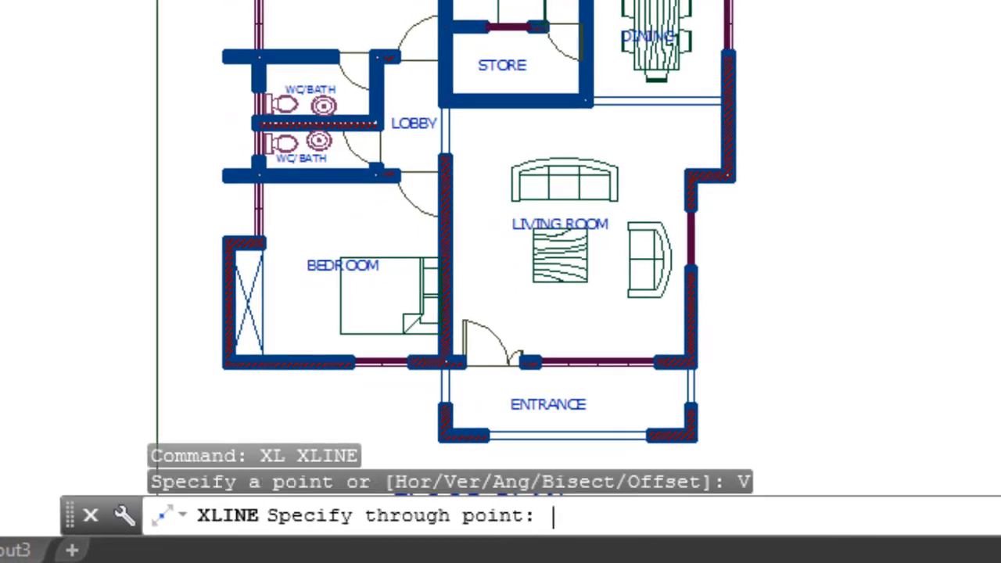
scroll(188, 93, up, 5)
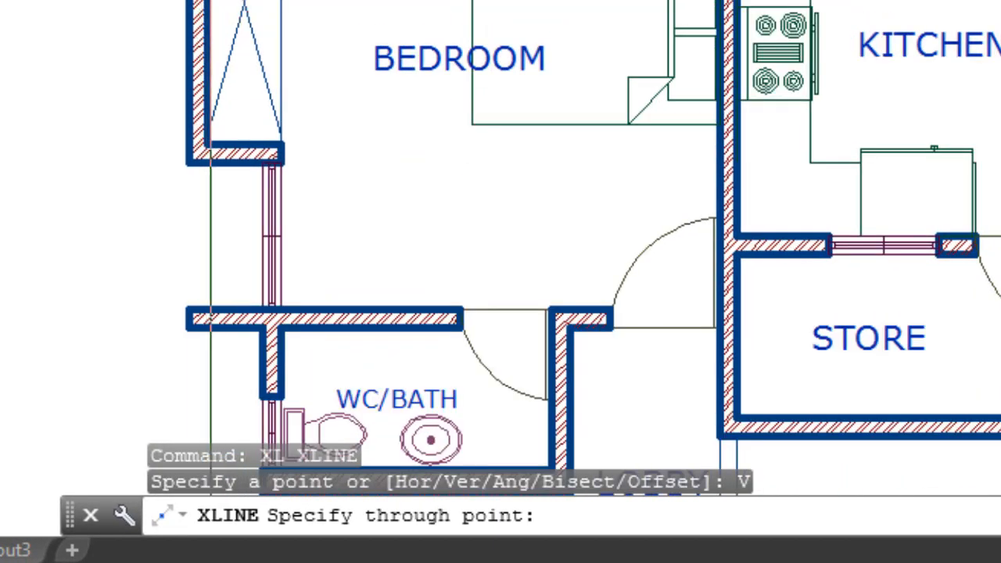
scroll(211, 8, down, 5)
scroll(399, 24, up, 2)
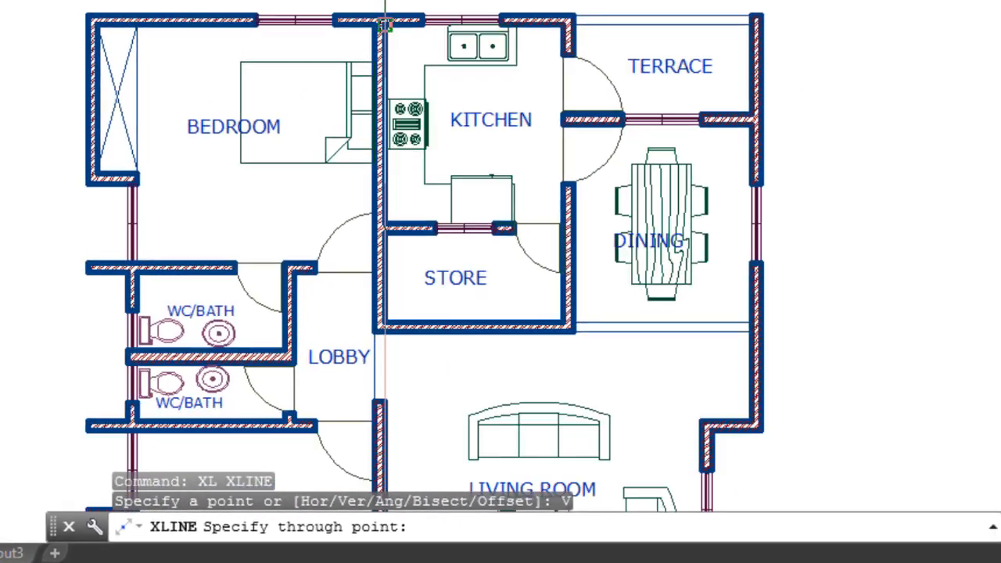
scroll(358, 7, down, 2)
scroll(378, 364, up, 6)
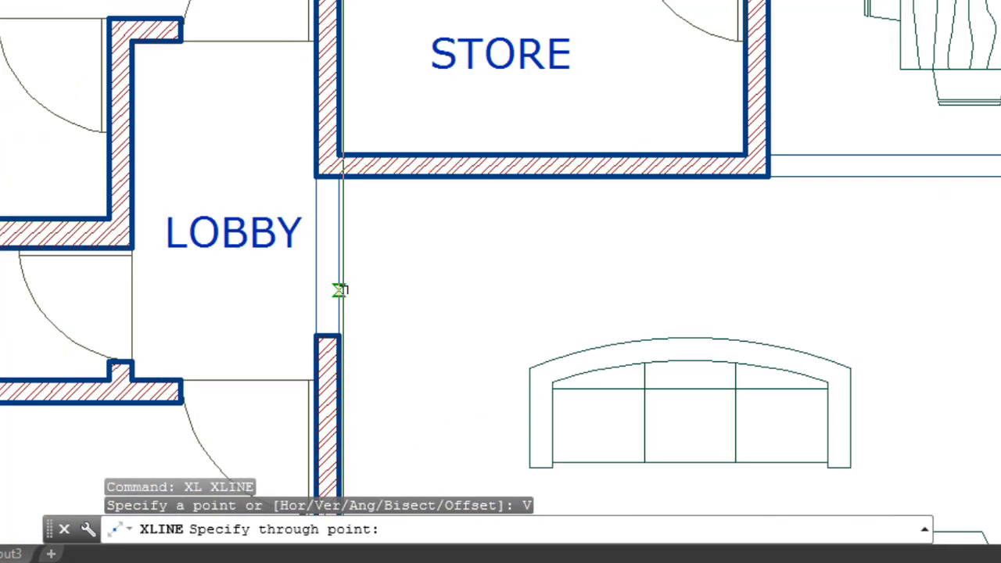
scroll(339, 291, up, 2)
click(323, 346)
Add a vertical construction line through the centre of the outer wall beside the terrace and dining room
scroll(323, 347, down, 6)
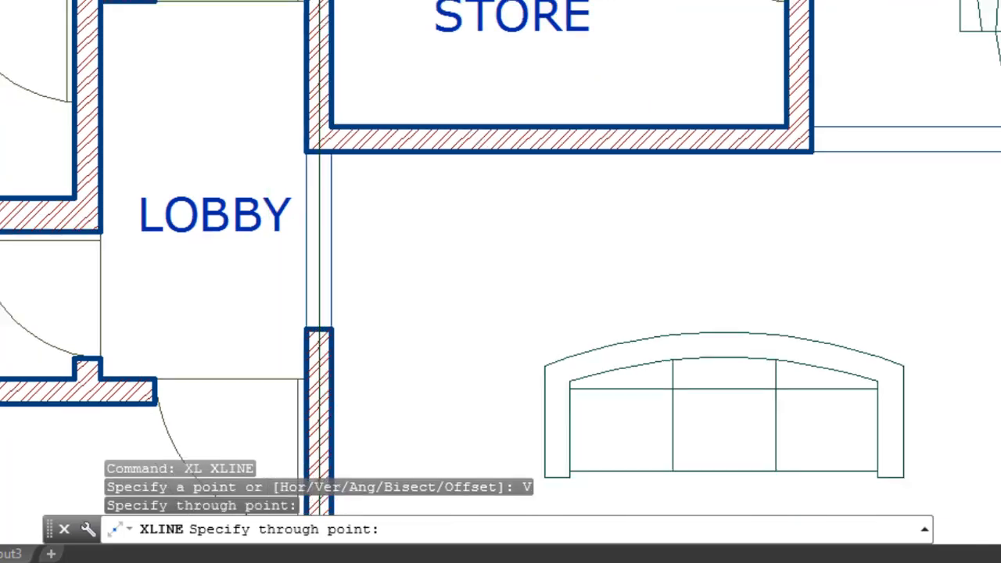
scroll(318, 154, down, 2)
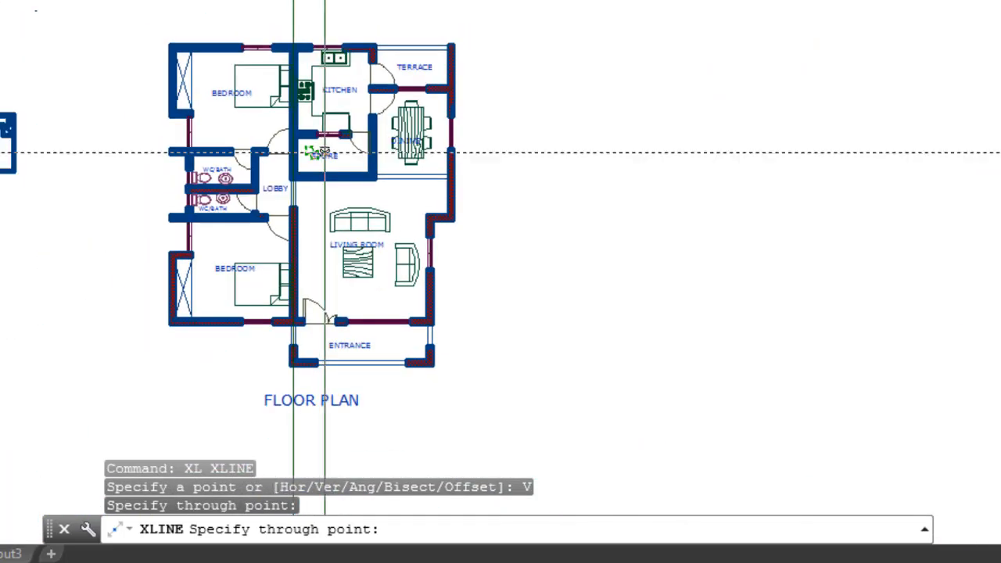
scroll(456, 18, up, 4)
scroll(456, 48, up, 4)
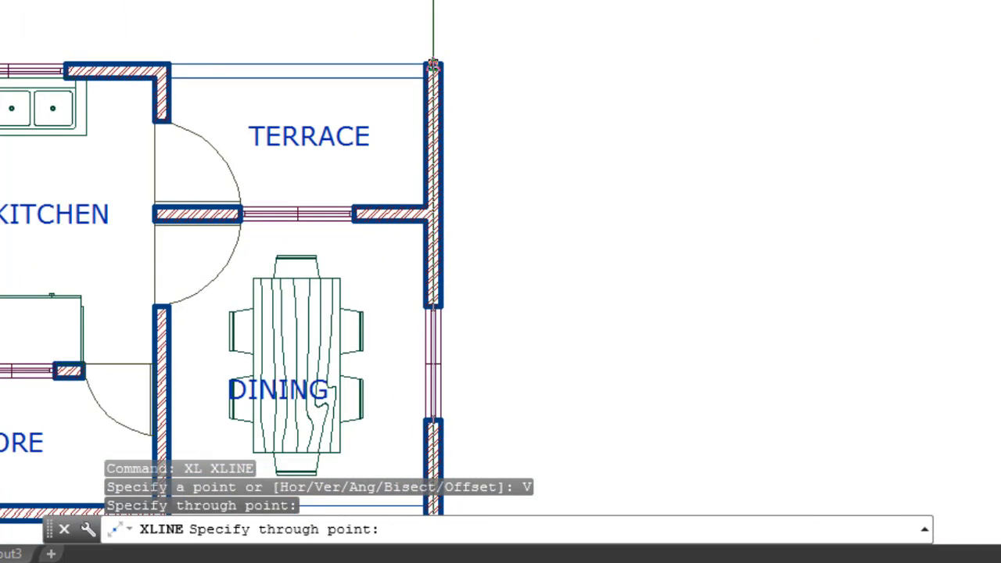
click(433, 78)
Add a vertical construction line through the midpoint of the wall end between the kitchen and terrace
scroll(433, 78, down, 5)
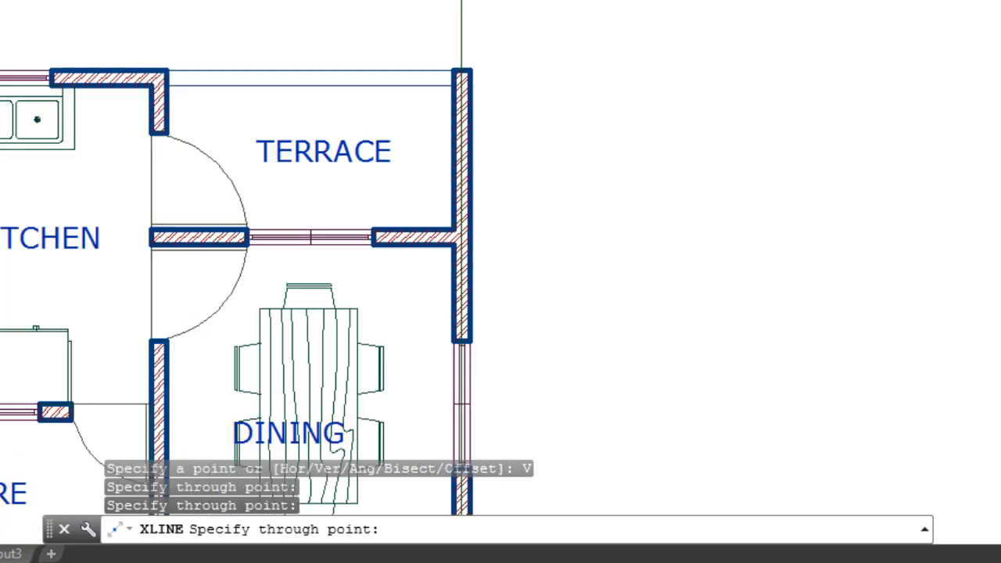
scroll(227, 59, up, 5)
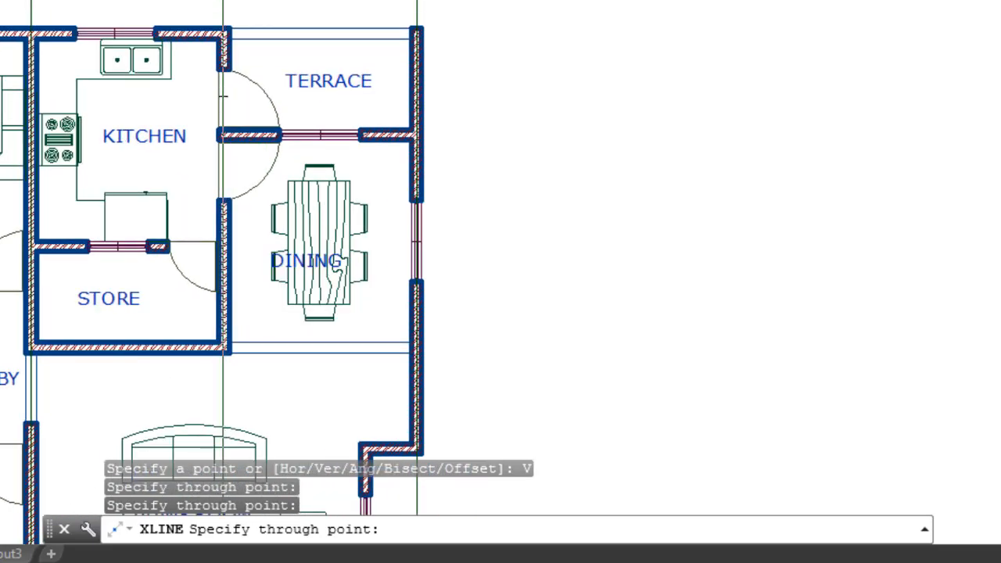
scroll(220, 109, up, 4)
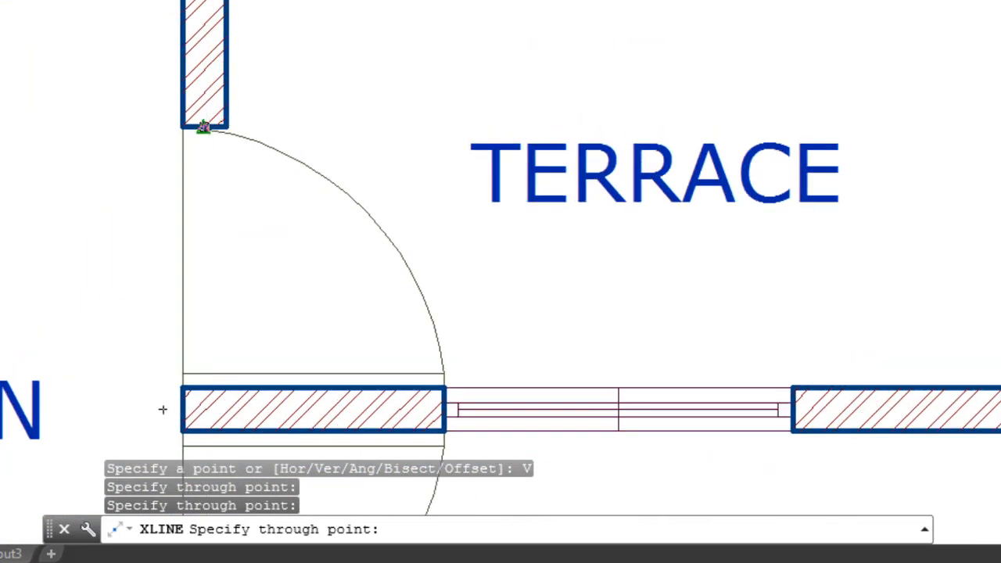
Add a vertical construction line through the midpoint of the entrance's right-hand wall end, in line with the living room's outer wall
scroll(201, 126, down, 6)
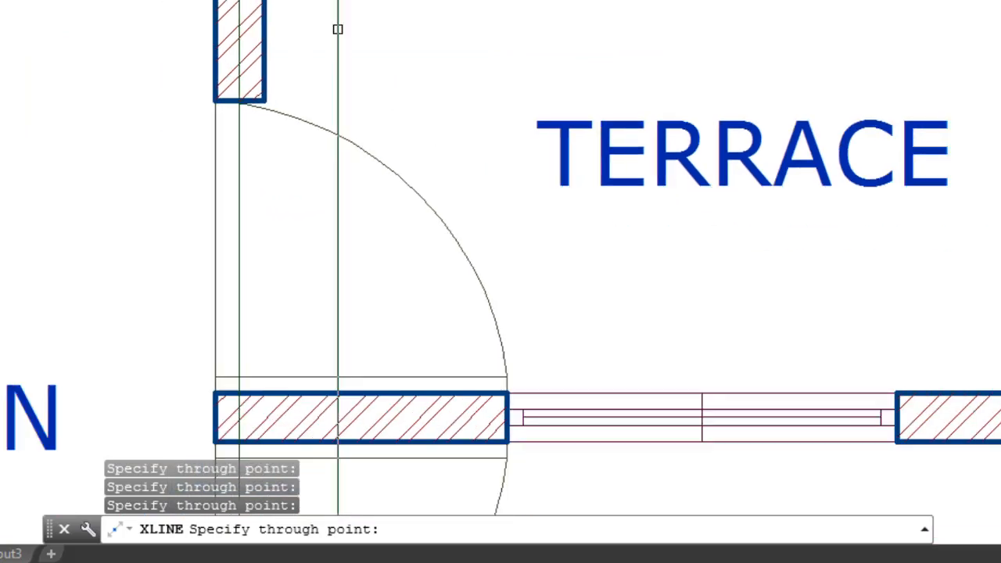
scroll(473, 33, down, 5)
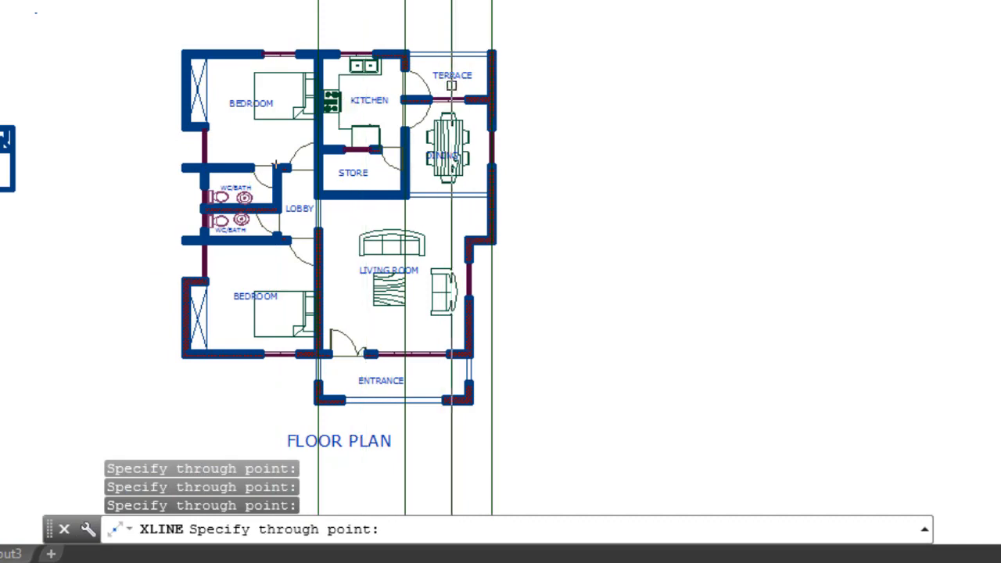
scroll(472, 405, up, 5)
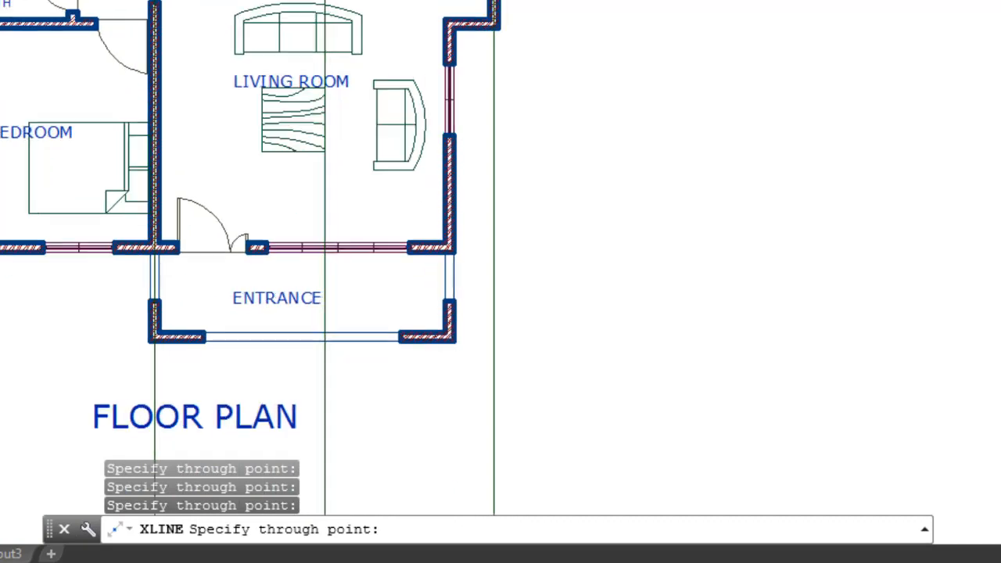
scroll(460, 317, up, 3)
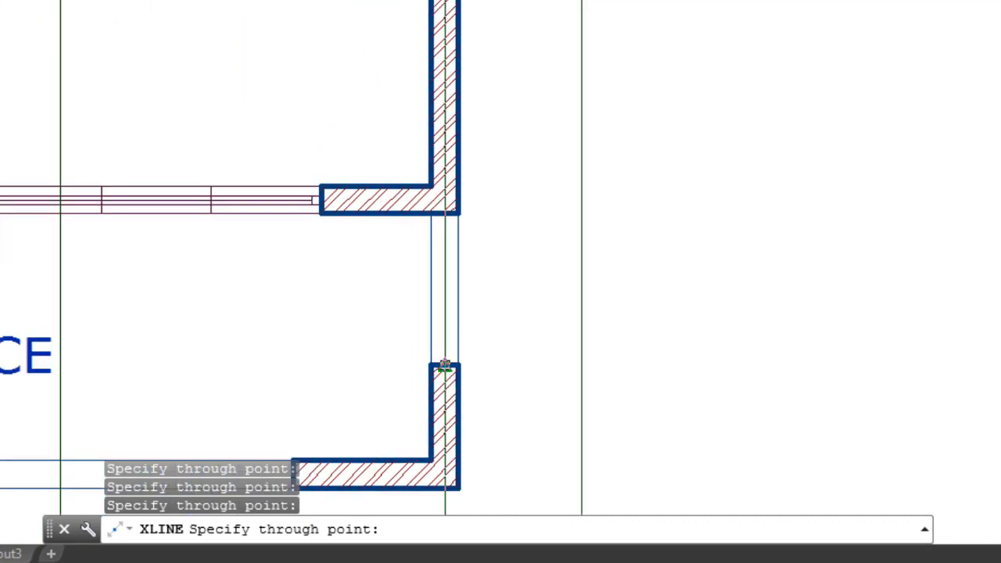
Add a vertical construction line through the midpoint of the window end below the upper bedroom's wardrobe, in line with the WC/bath outer wall
scroll(444, 365, down, 6)
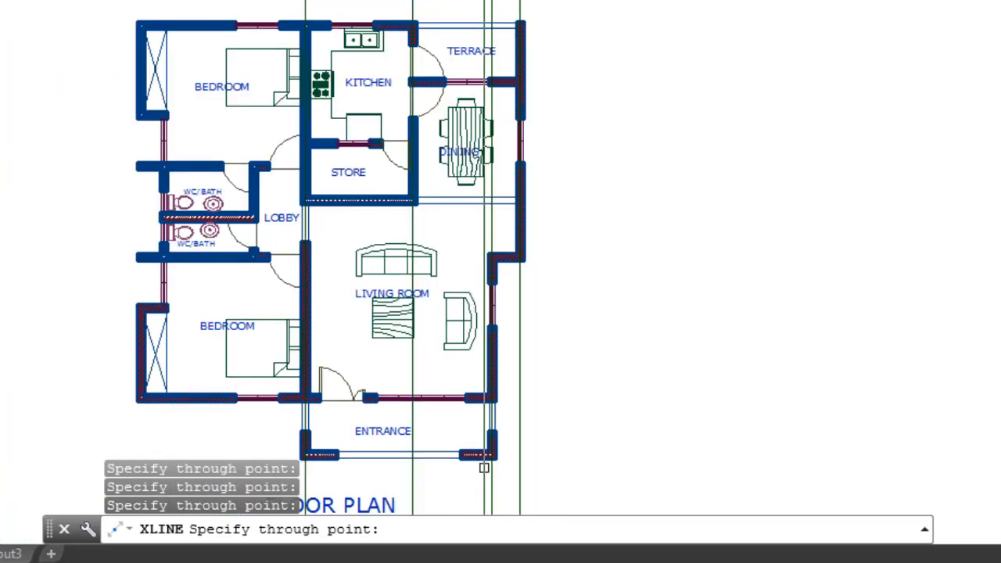
scroll(467, 466, down, 2)
scroll(198, 236, up, 4)
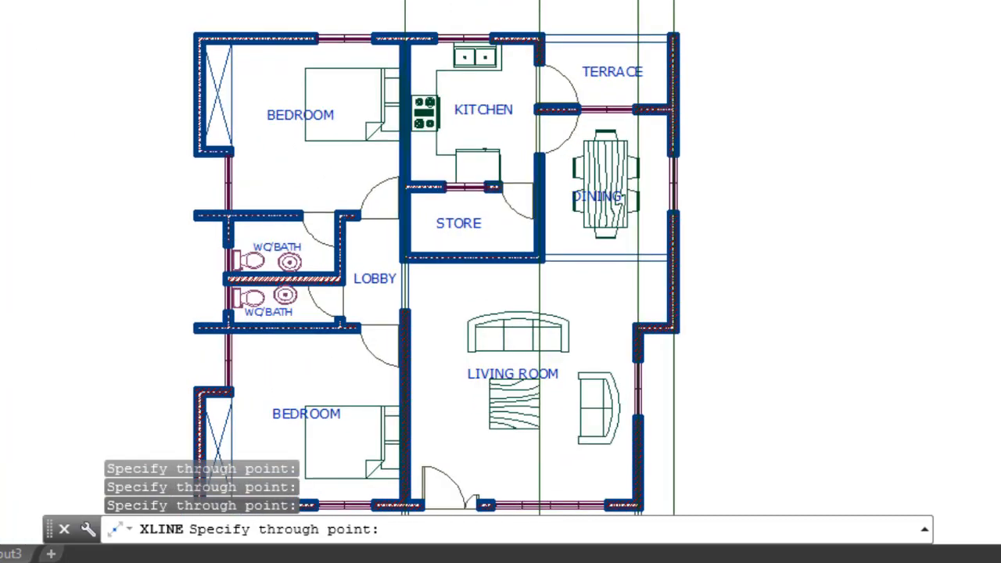
scroll(228, 154, up, 6)
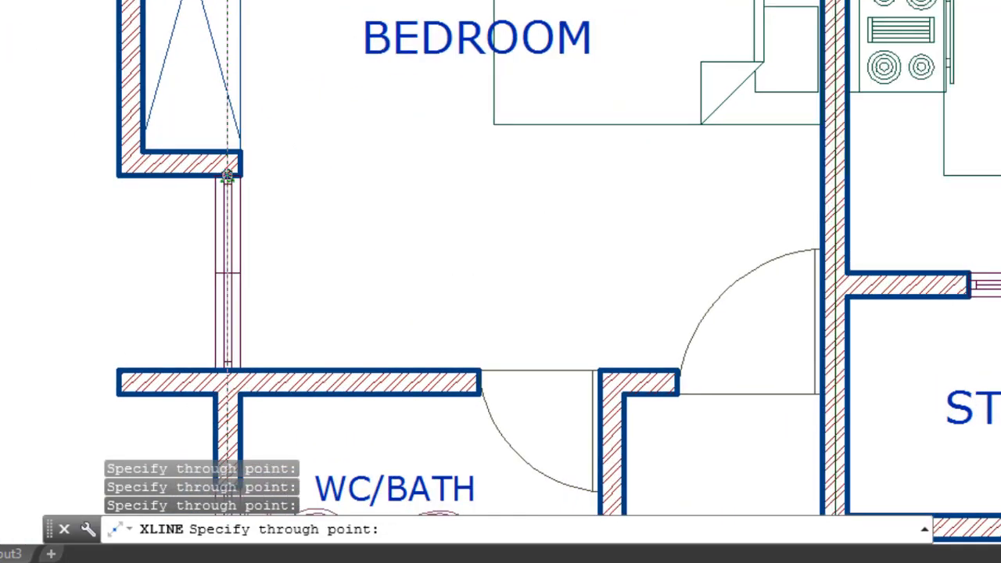
scroll(227, 176, up, 5)
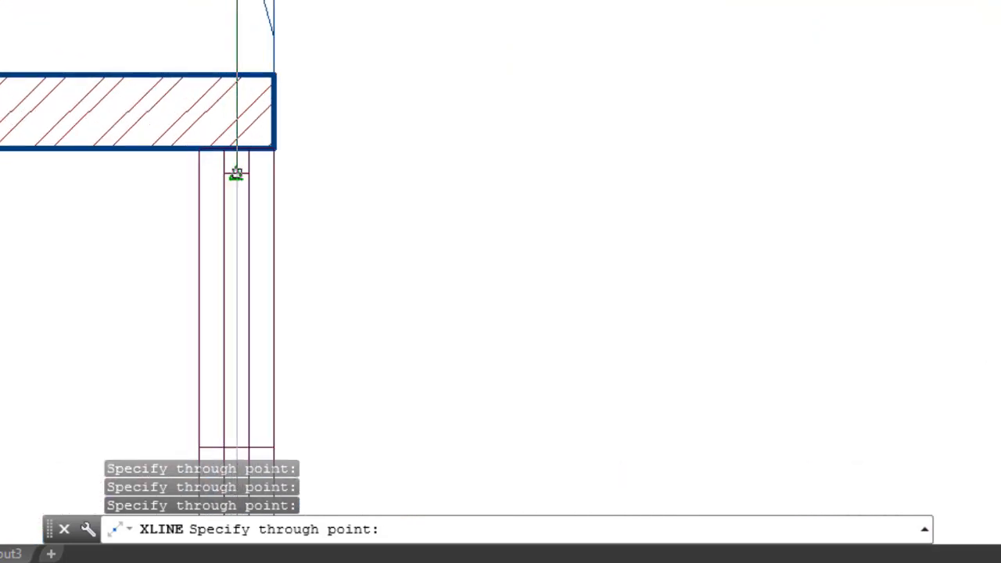
scroll(234, 174, down, 9)
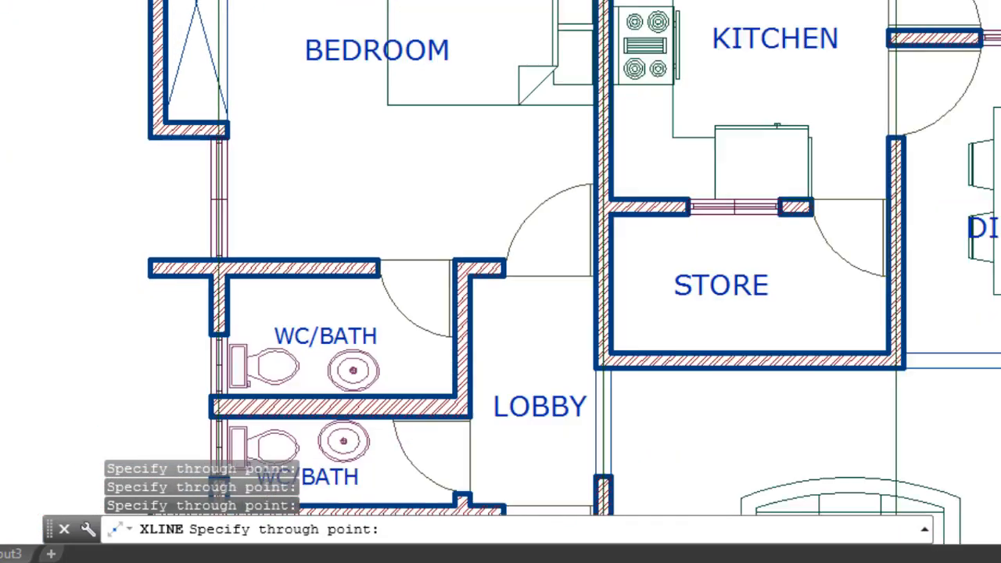
scroll(153, 144, down, 3)
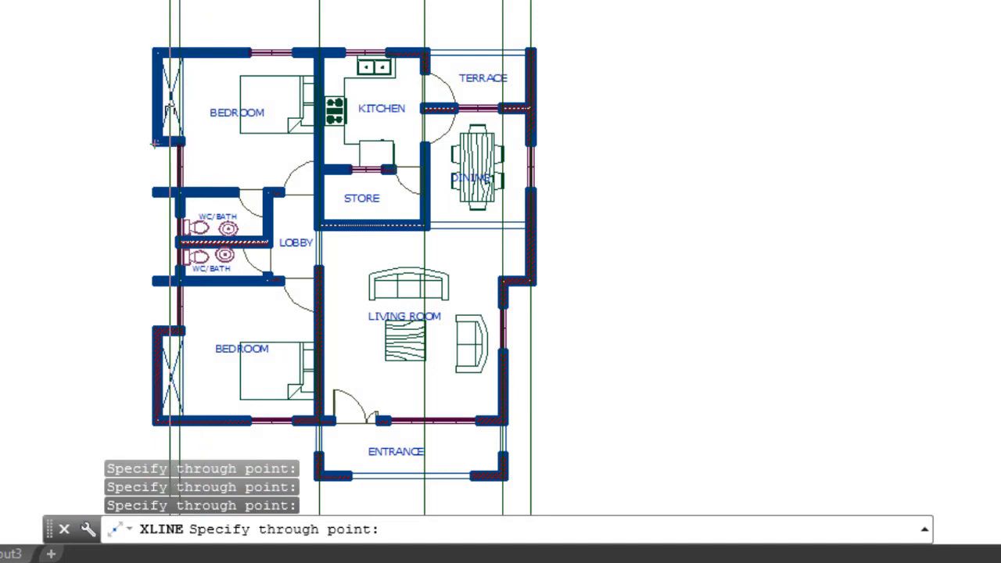
scroll(191, 17, up, 3)
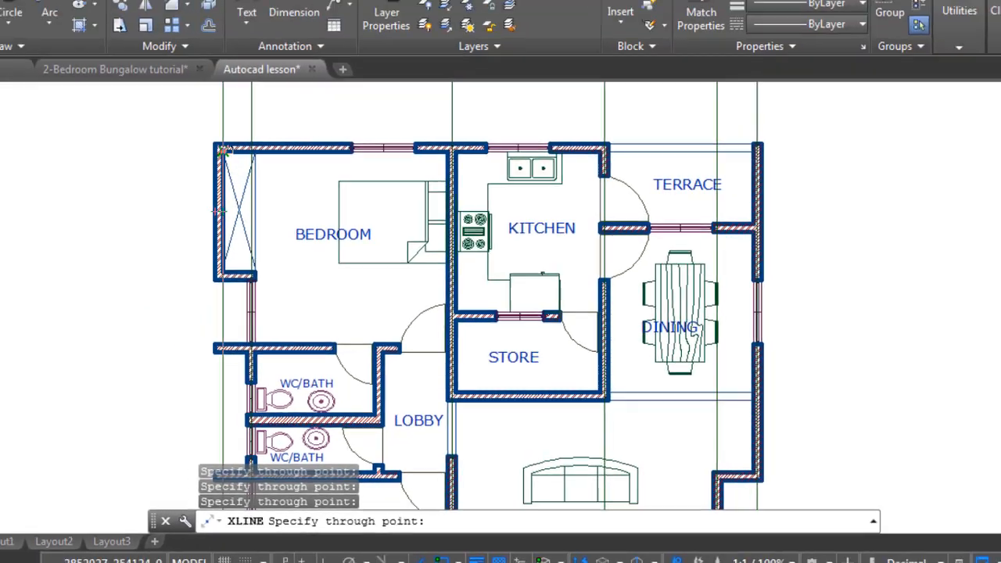
scroll(274, 196, up, 2)
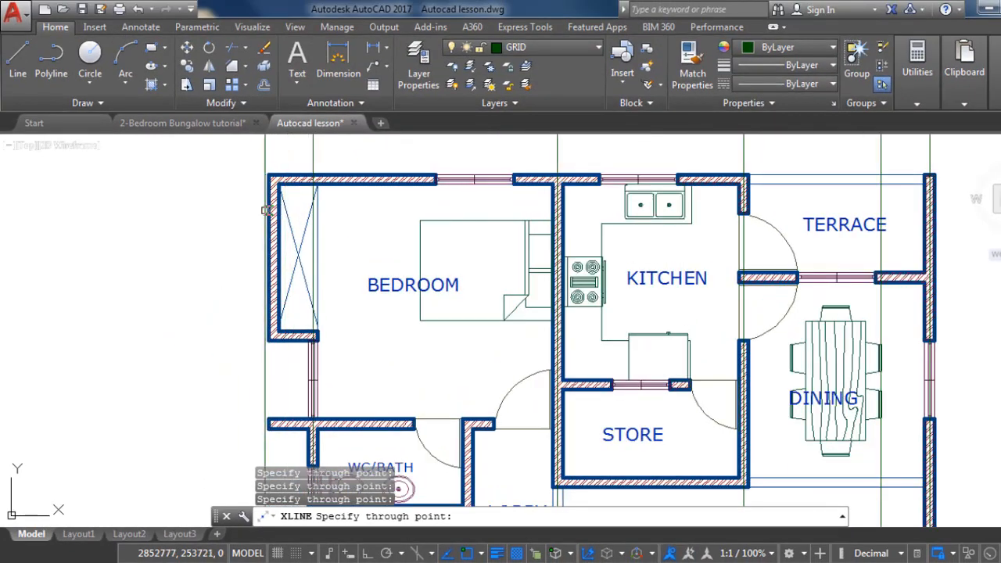
scroll(306, 196, down, 2)
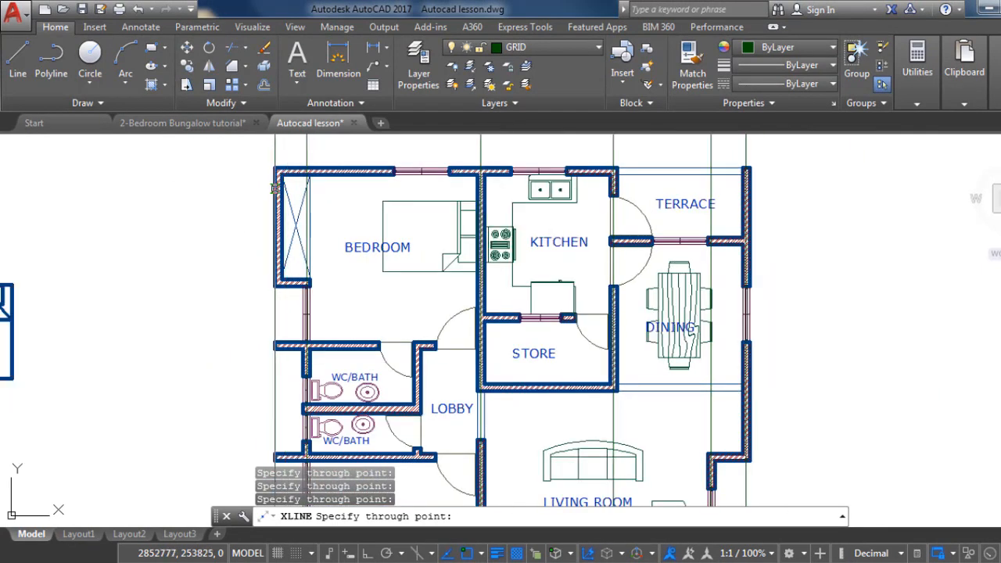
key(Escape)
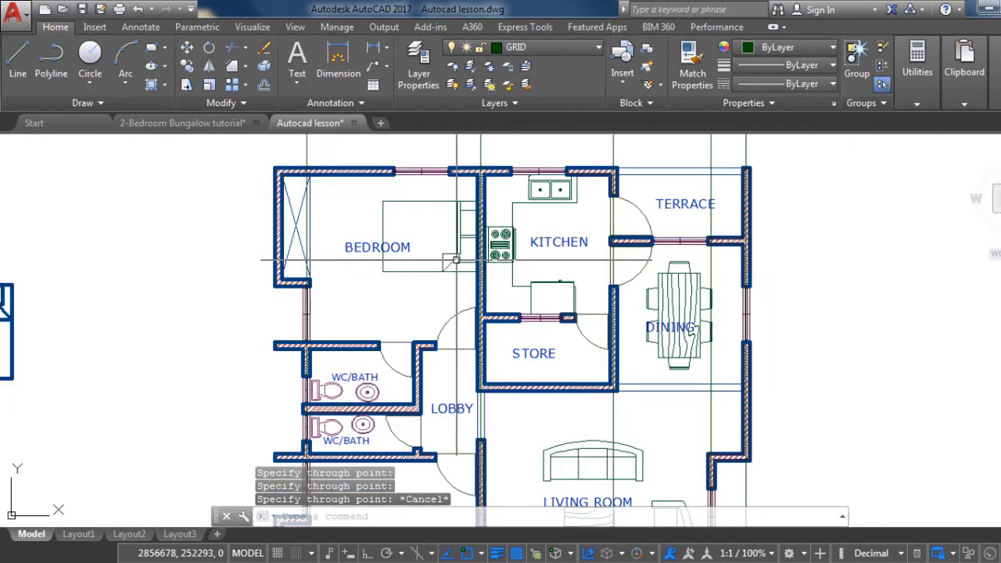
Copy the vertical line in the bedroom-kitchen wall from the kitchen's upper inner corner to the inner wall corner at the upper bedroom's wardrobe
scroll(305, 176, down, 2)
scroll(316, 179, up, 1)
scroll(313, 176, up, 2)
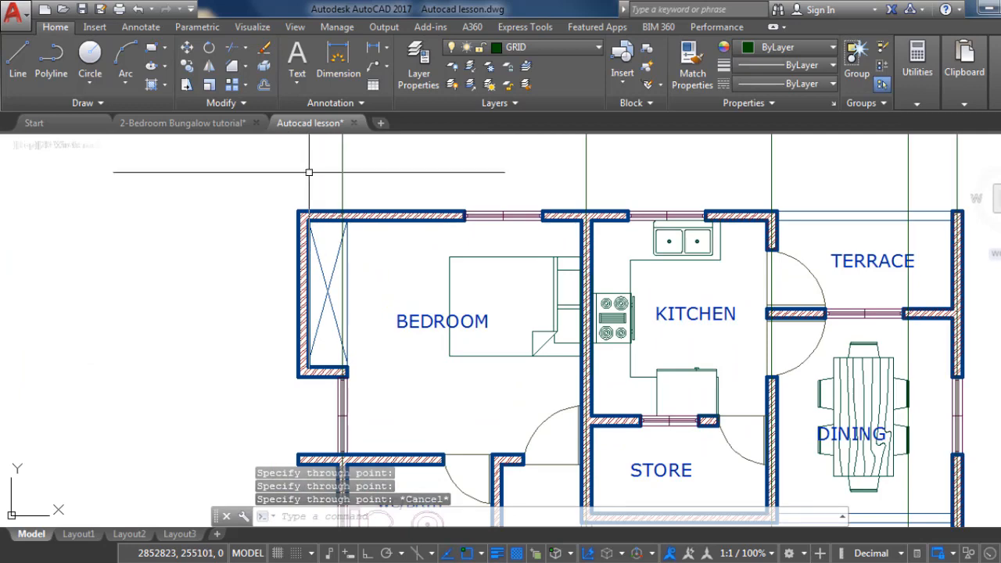
scroll(352, 266, up, 1)
scroll(362, 264, down, 1)
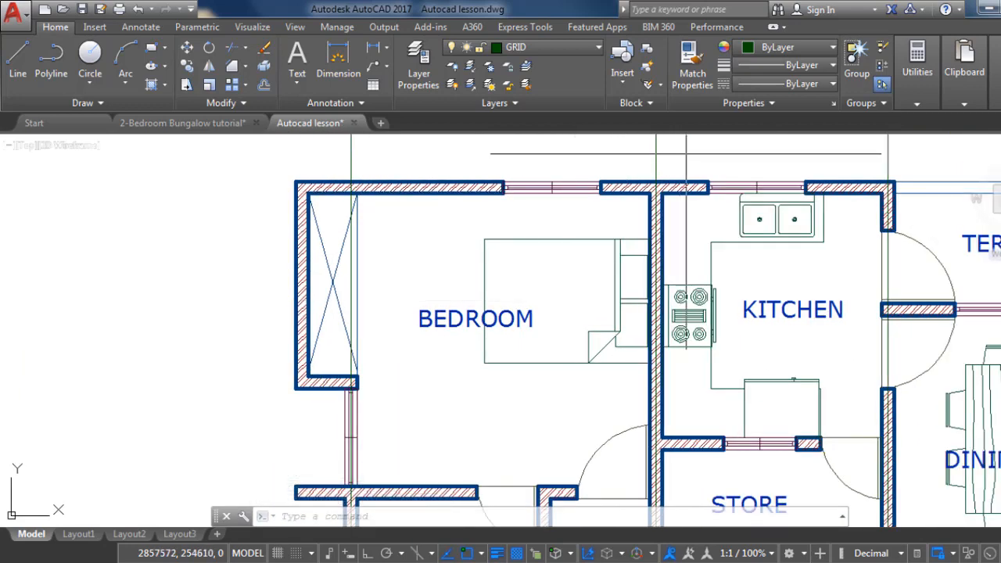
click(686, 153)
click(633, 153)
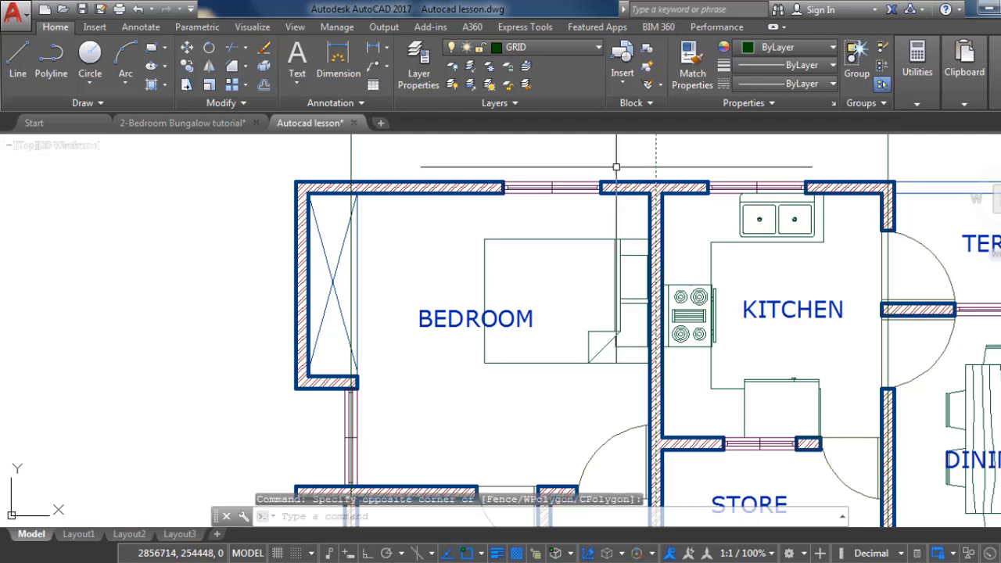
key(Escape)
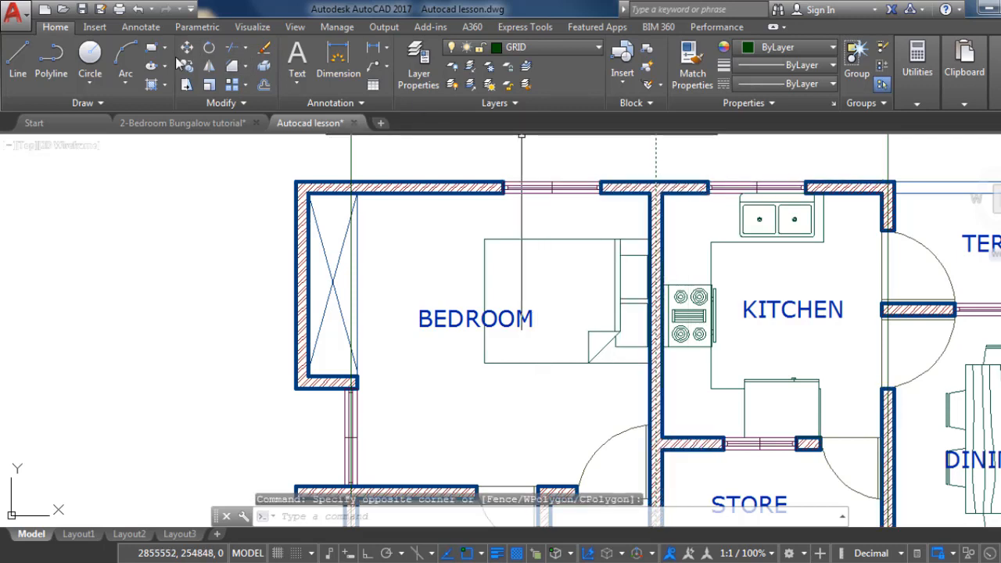
click(187, 66)
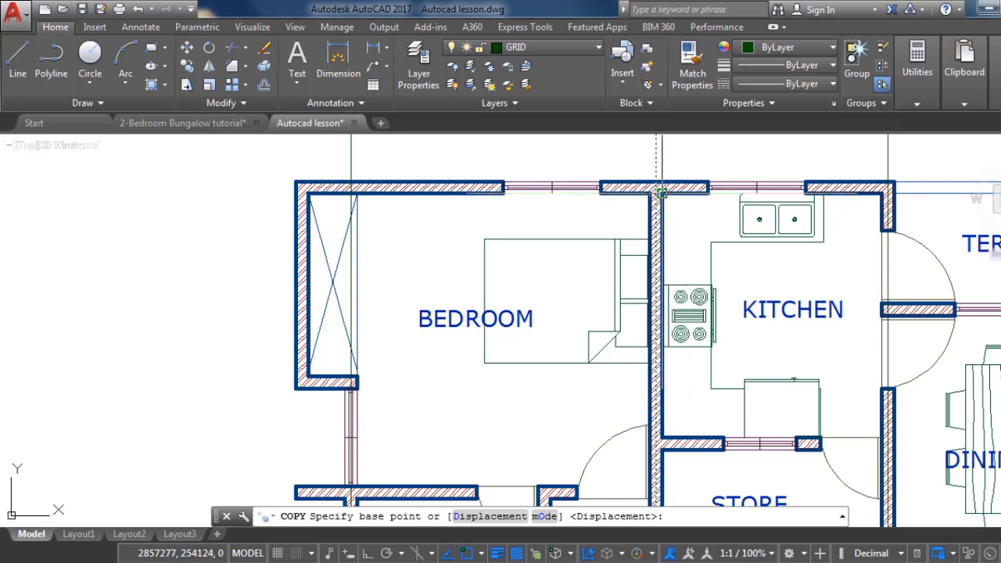
click(661, 192)
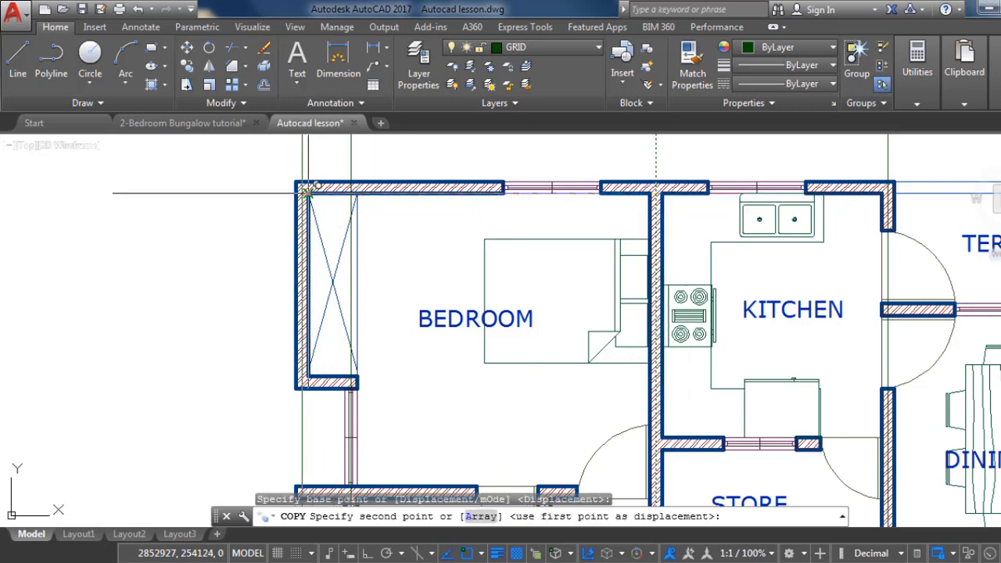
click(307, 189)
scroll(388, 294, down, 4)
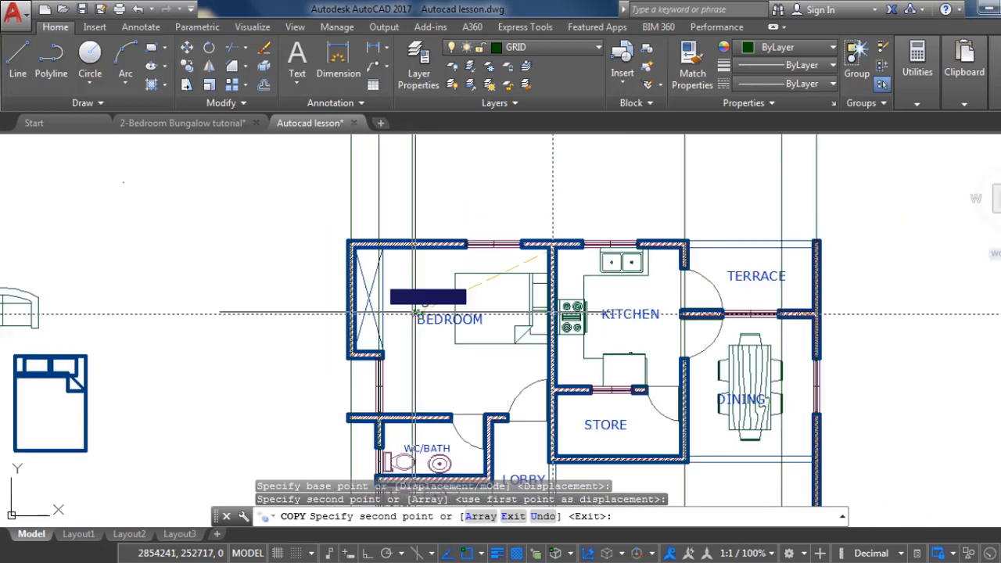
key(Escape)
scroll(414, 242, down, 3)
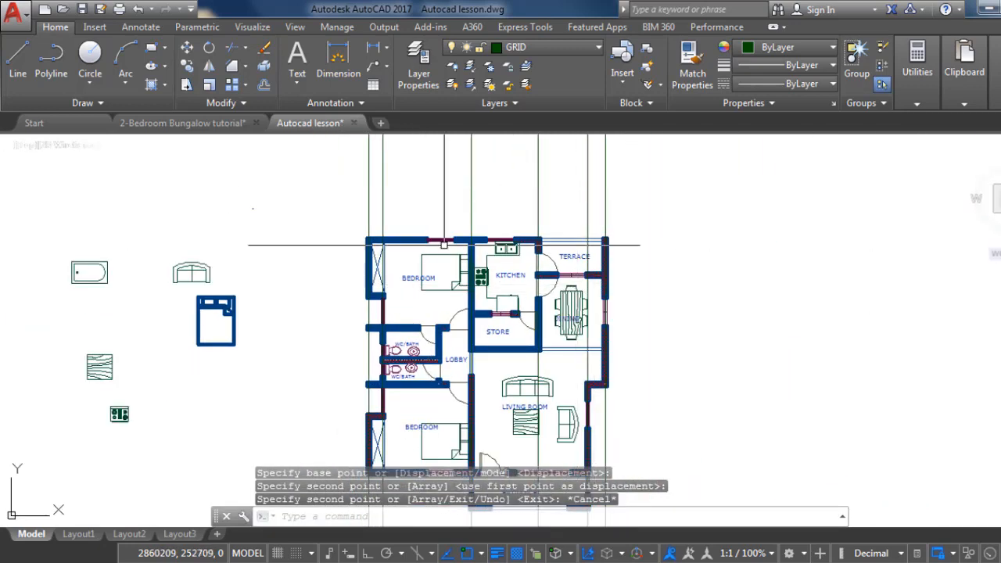
scroll(492, 337, up, 2)
scroll(435, 298, down, 2)
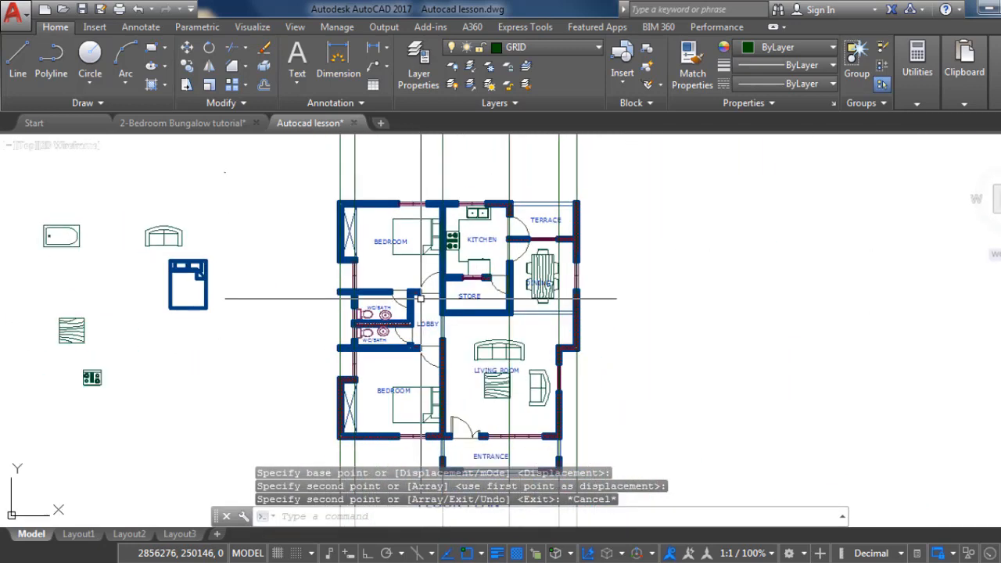
scroll(445, 187, up, 1)
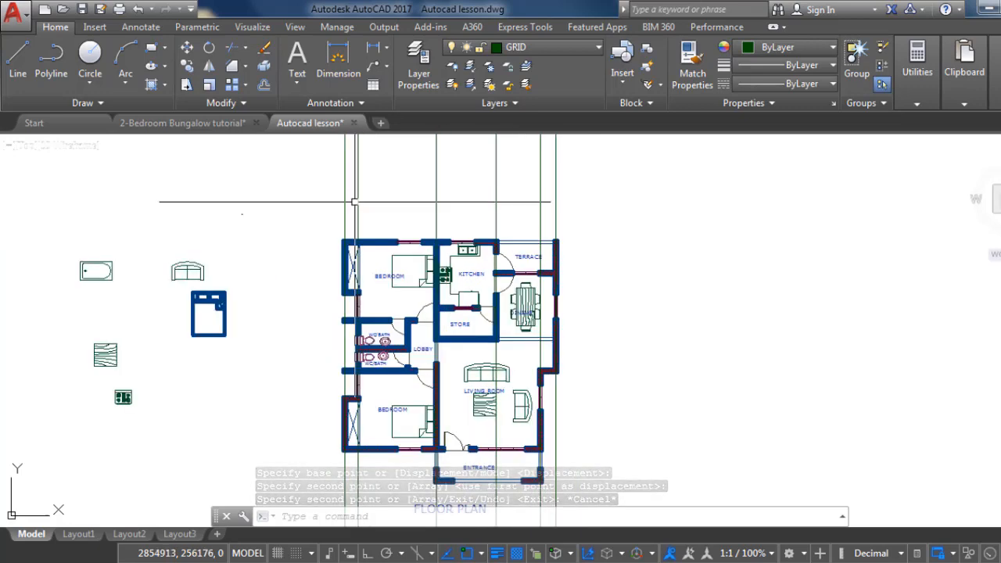
scroll(354, 202, up, 1)
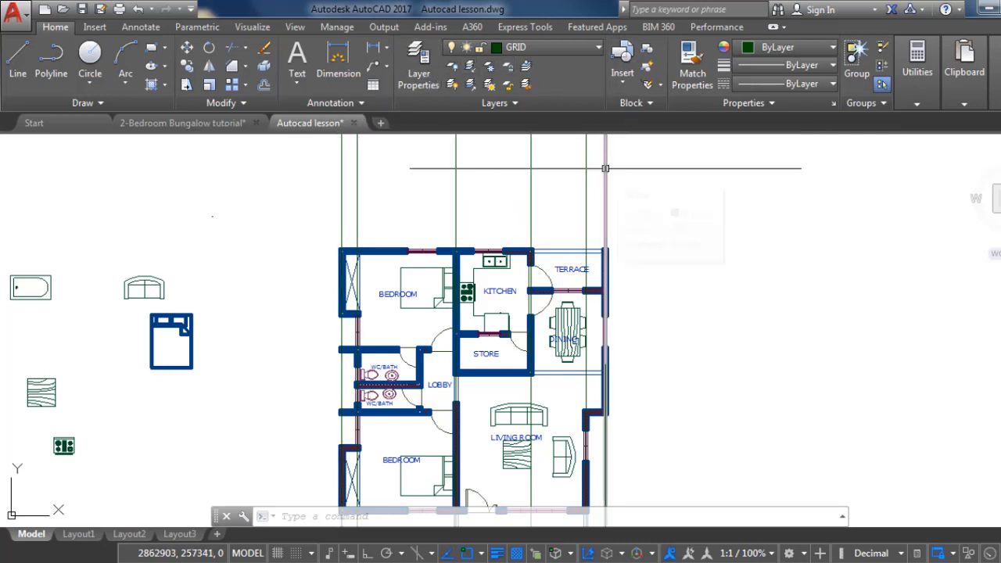
Select the vertical construction line beside the terrace and open the Load or Reload Linetypes dialog from the Linetype Manager
click(604, 168)
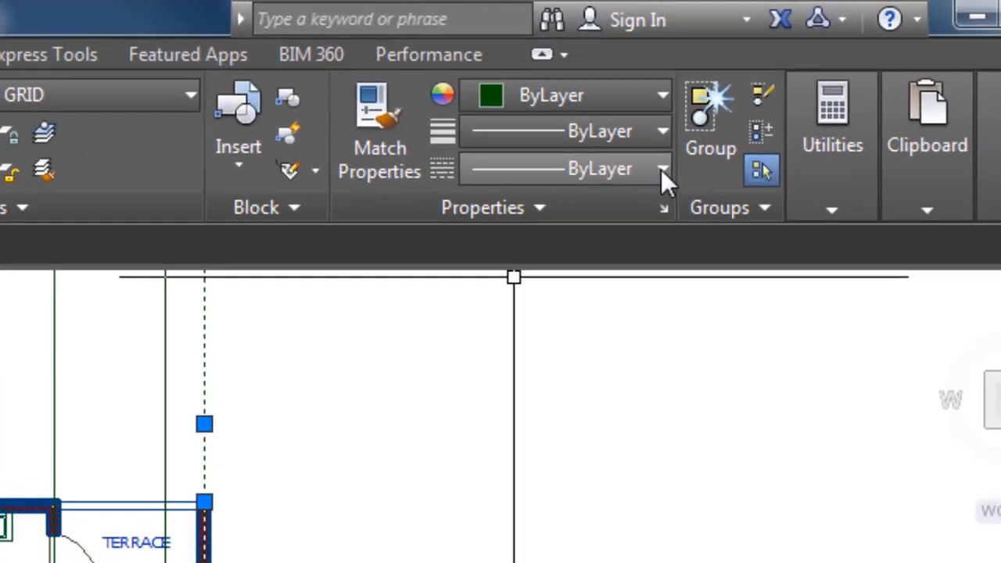
click(662, 171)
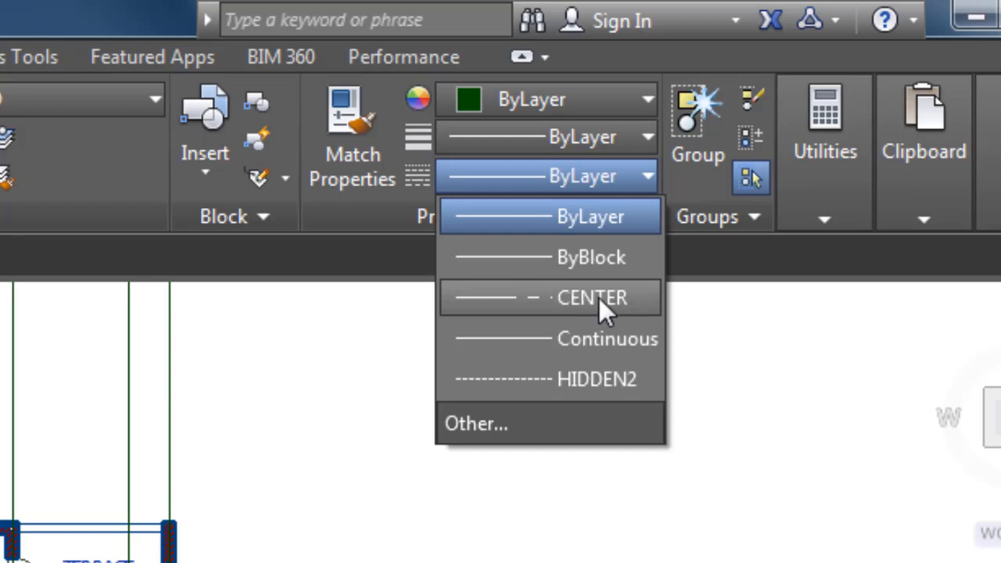
click(470, 429)
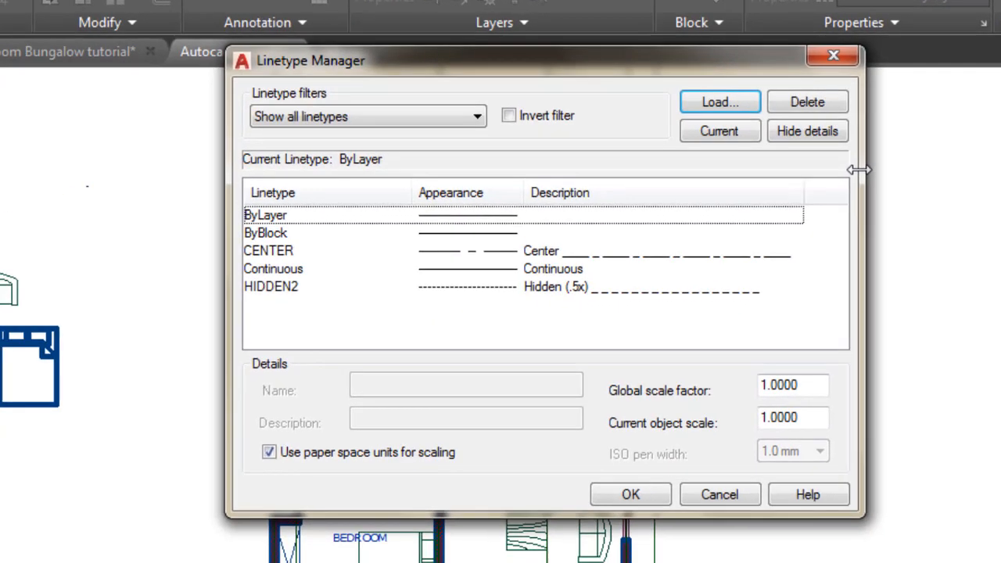
click(719, 103)
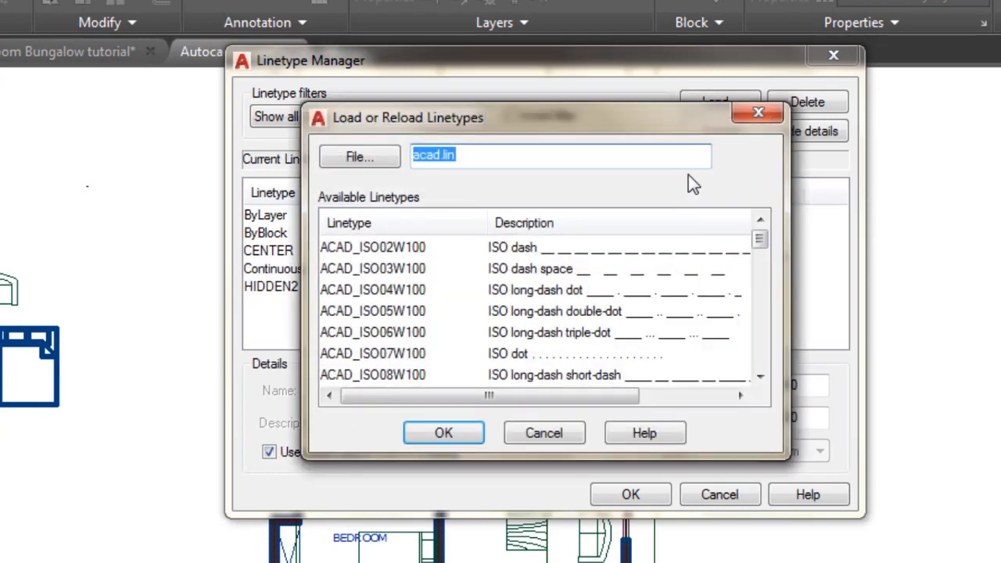
Find the DASHEDX2 linetype among the available linetypes of acad.lin and load it into the drawing
click(759, 377)
click(759, 378)
click(759, 378)
click(759, 378)
click(758, 378)
click(758, 378)
click(758, 378)
click(759, 377)
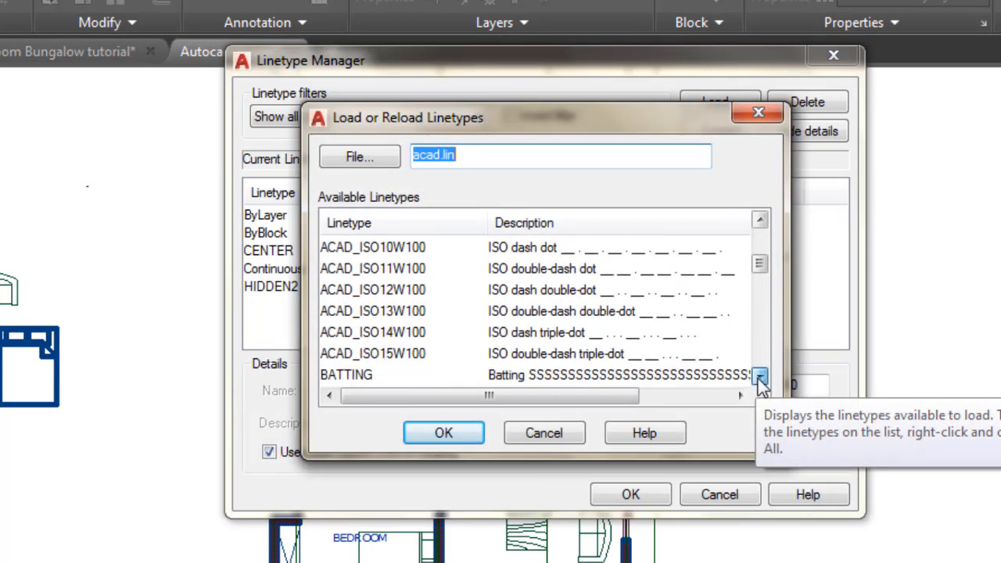
click(759, 378)
scroll(759, 377, down, 2)
click(758, 378)
click(759, 378)
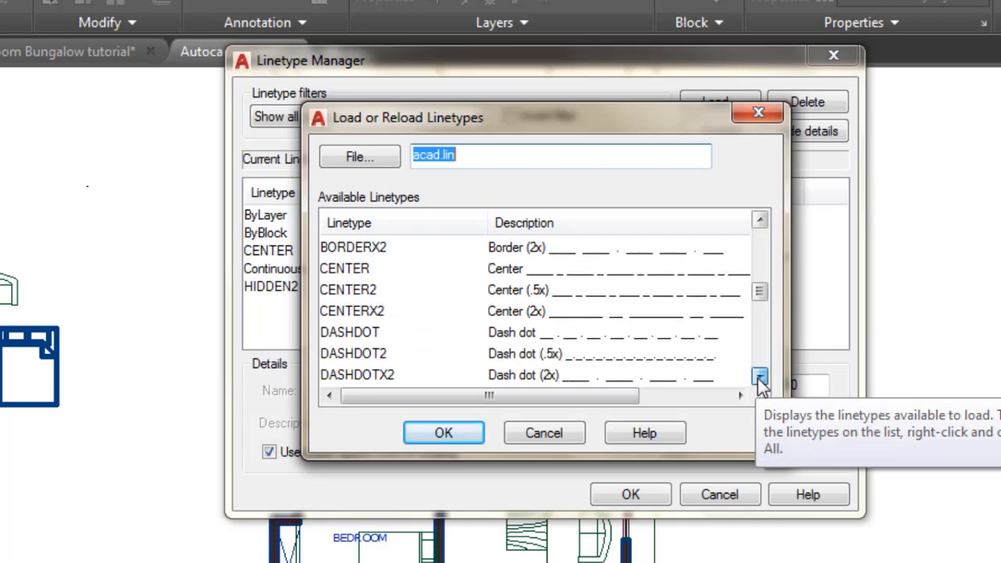
click(758, 378)
click(759, 378)
click(759, 378)
click(759, 378)
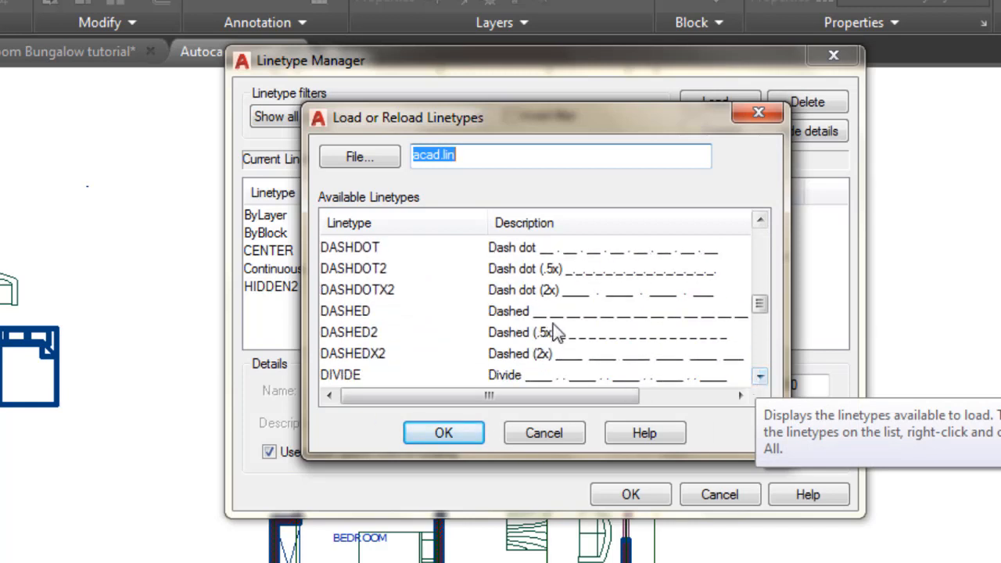
click(760, 378)
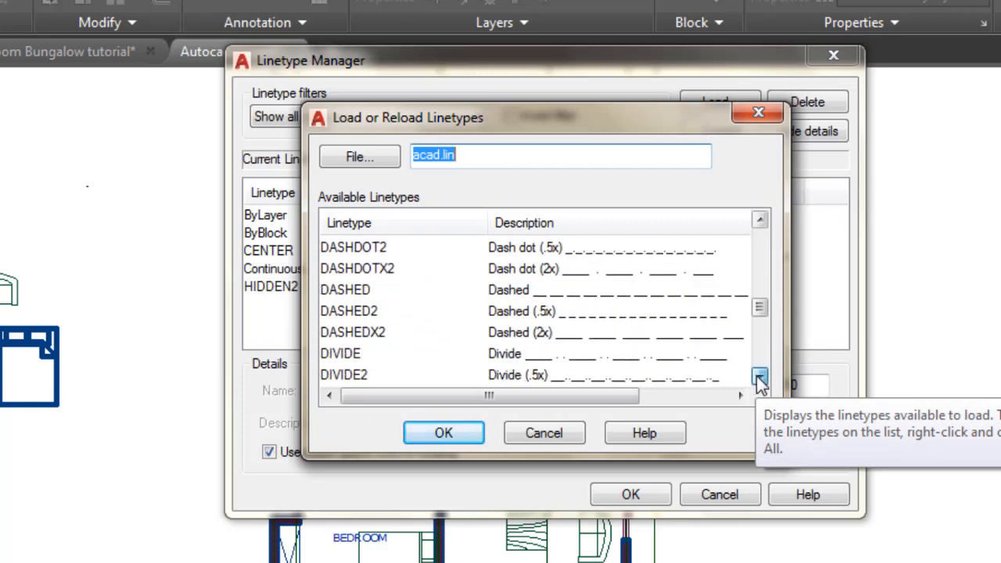
click(685, 343)
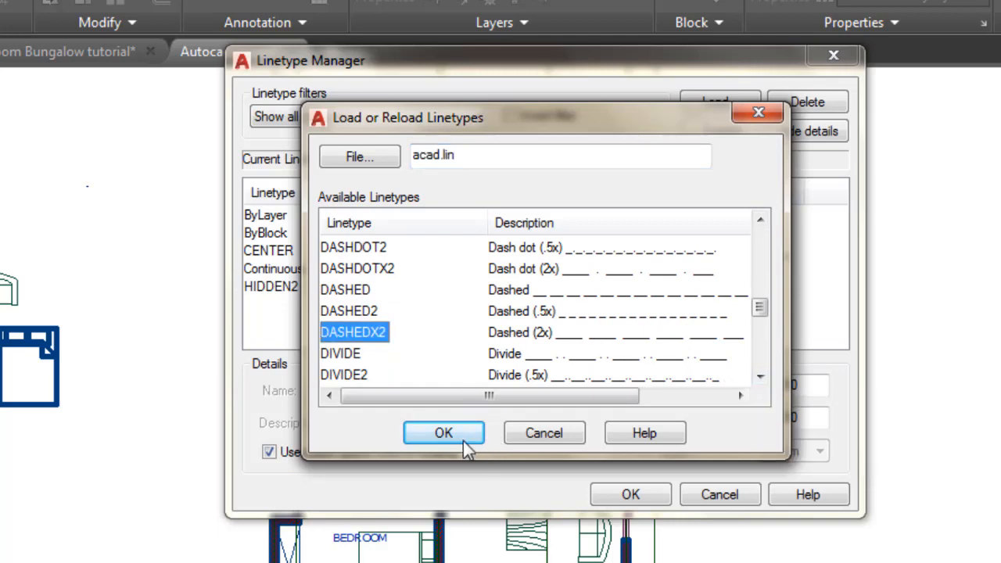
click(440, 437)
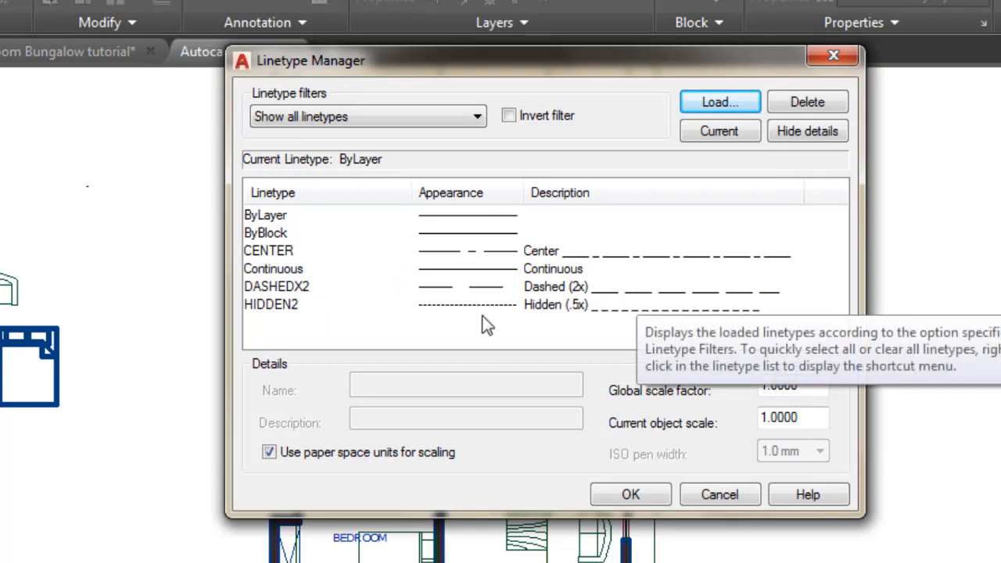
Accept the Linetype Manager with DASHEDX2 highlighted and review the linetype choices without changing the current one
click(280, 294)
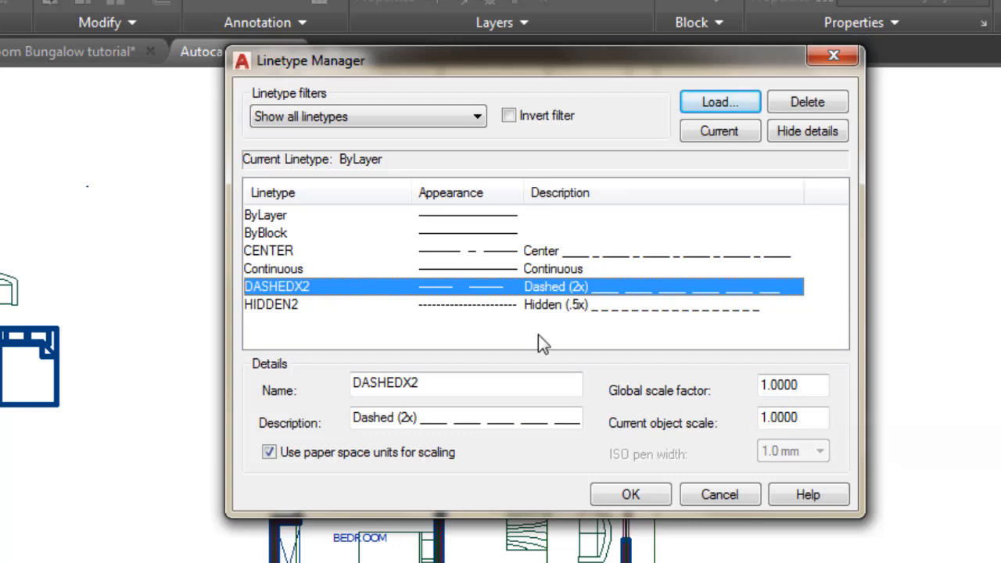
click(630, 494)
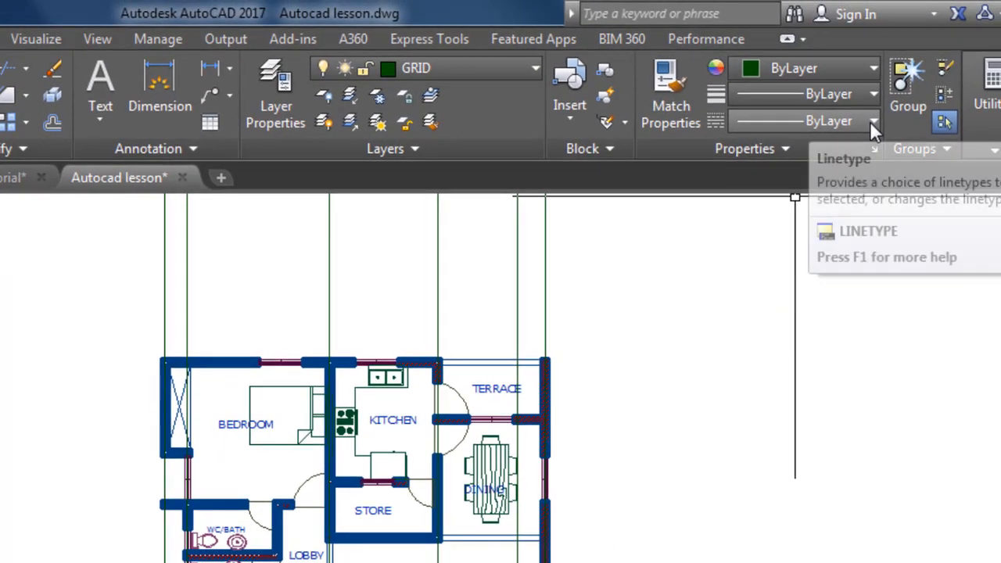
click(888, 104)
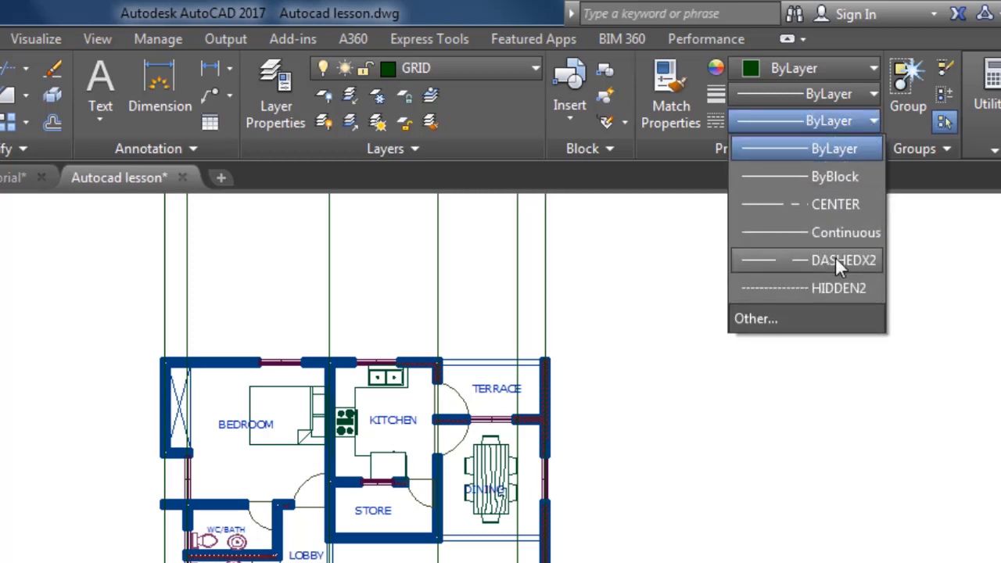
click(649, 321)
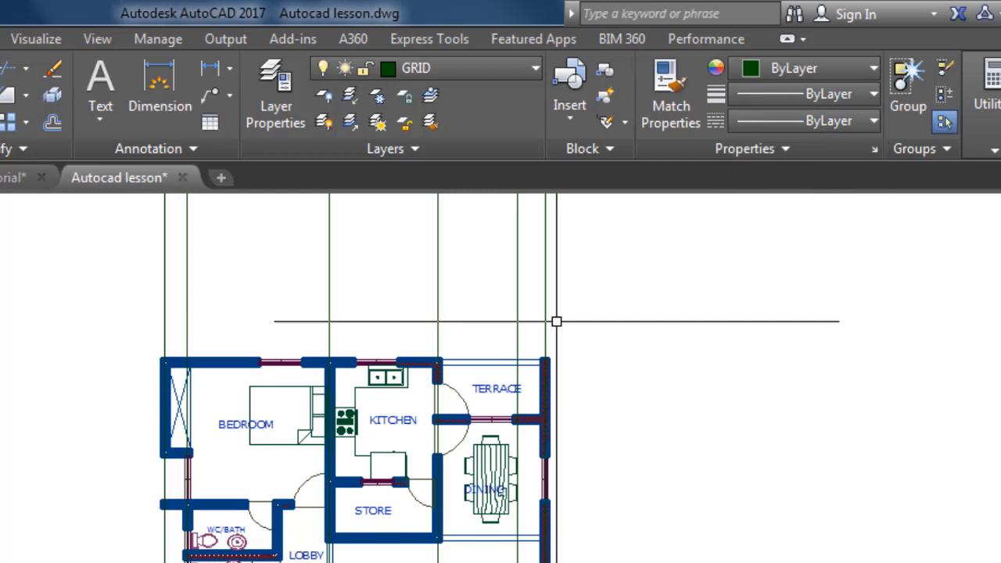
Assign the DASHEDX2 linetype to the vertical construction line through the terrace's outer wall
click(548, 265)
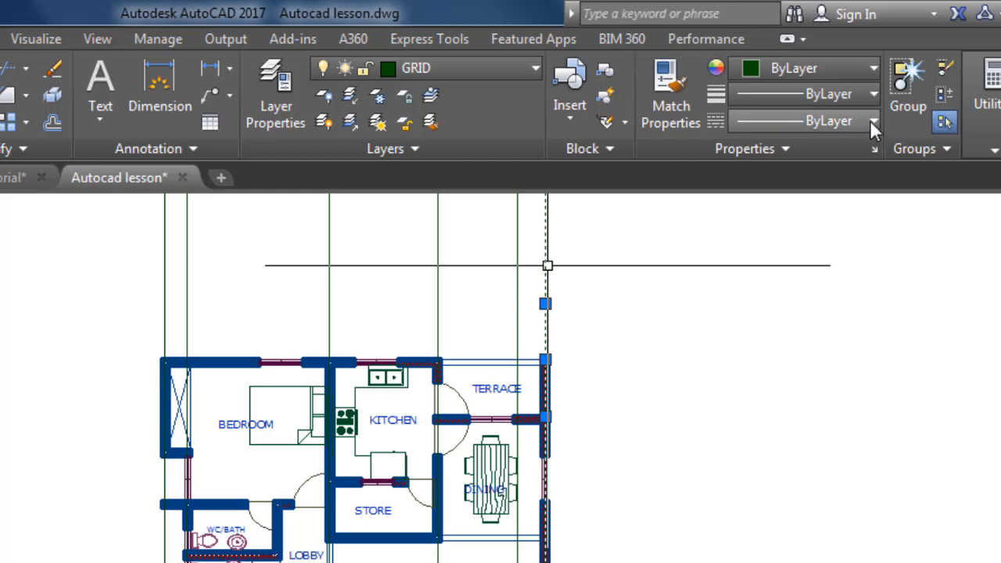
click(870, 121)
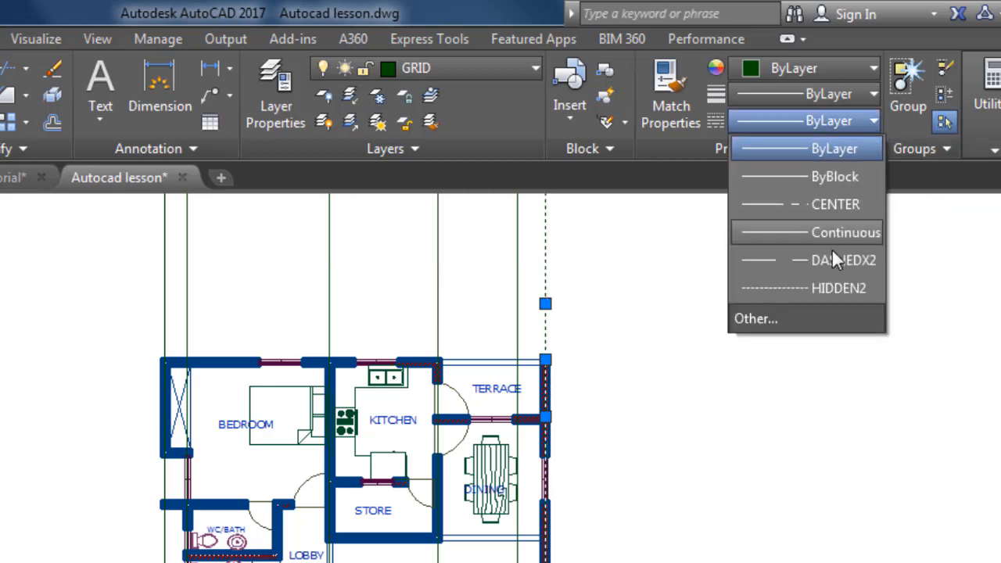
click(830, 259)
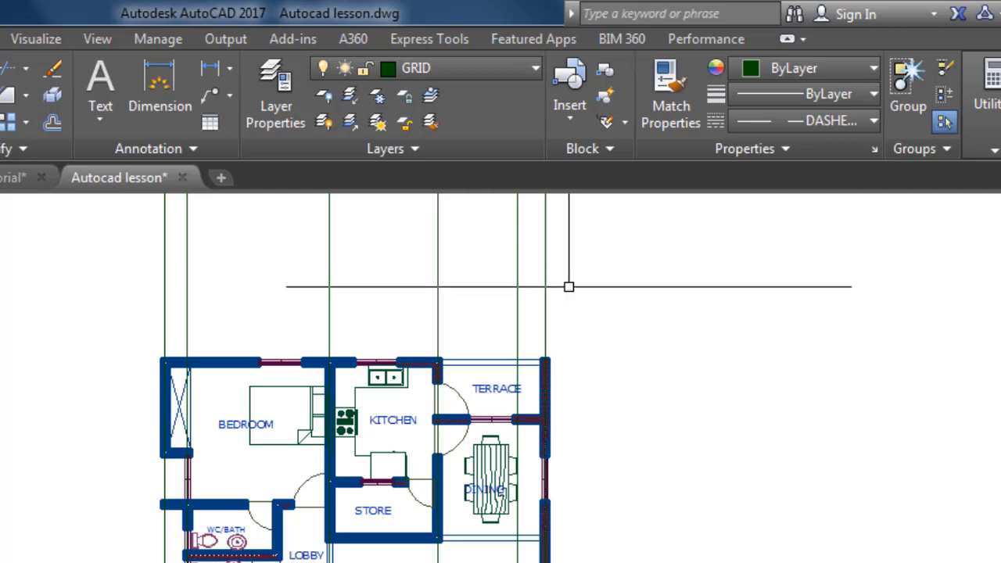
key(Escape)
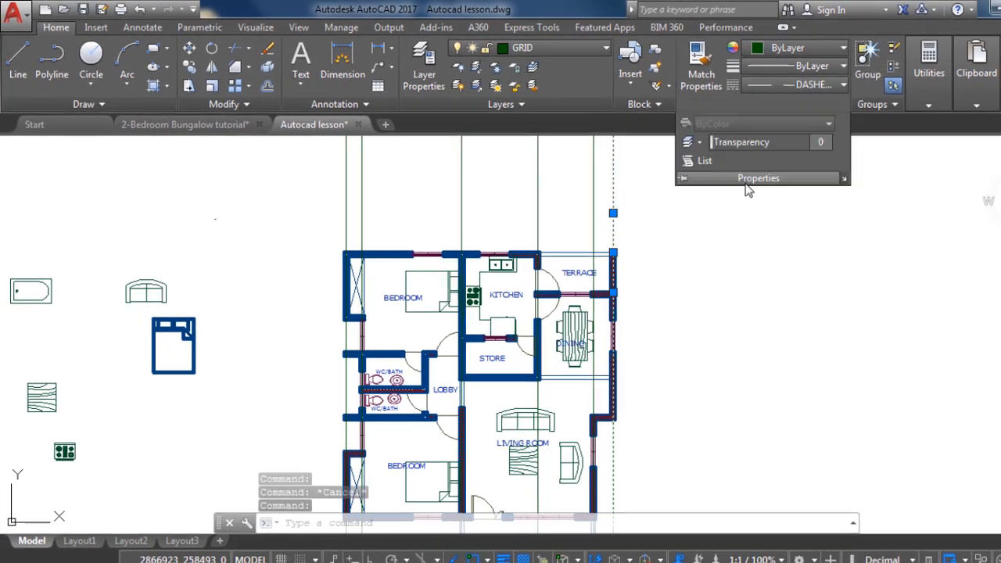
key(Escape)
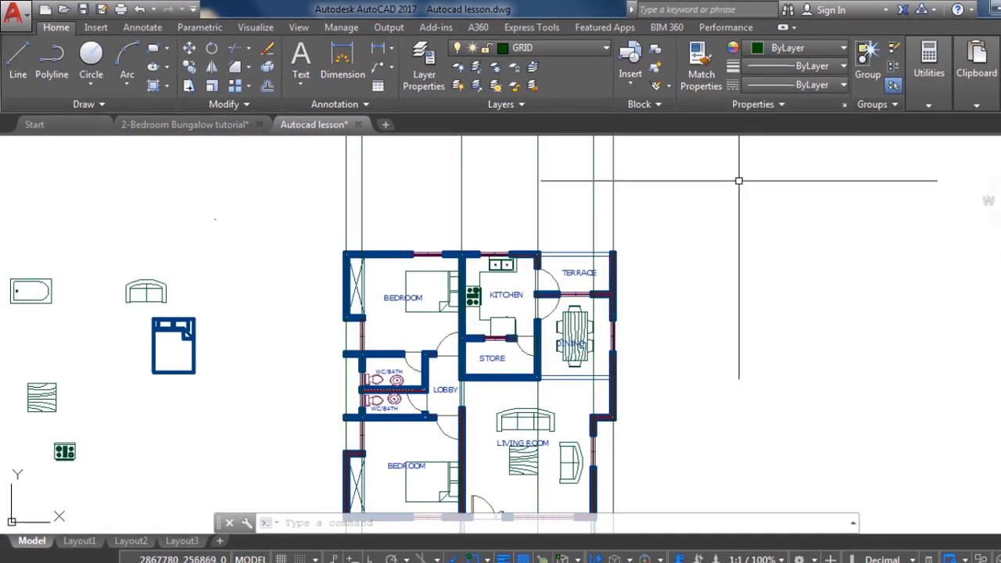
Check the linetype scale in the properties of the vertical line through the terrace's outer wall
click(613, 184)
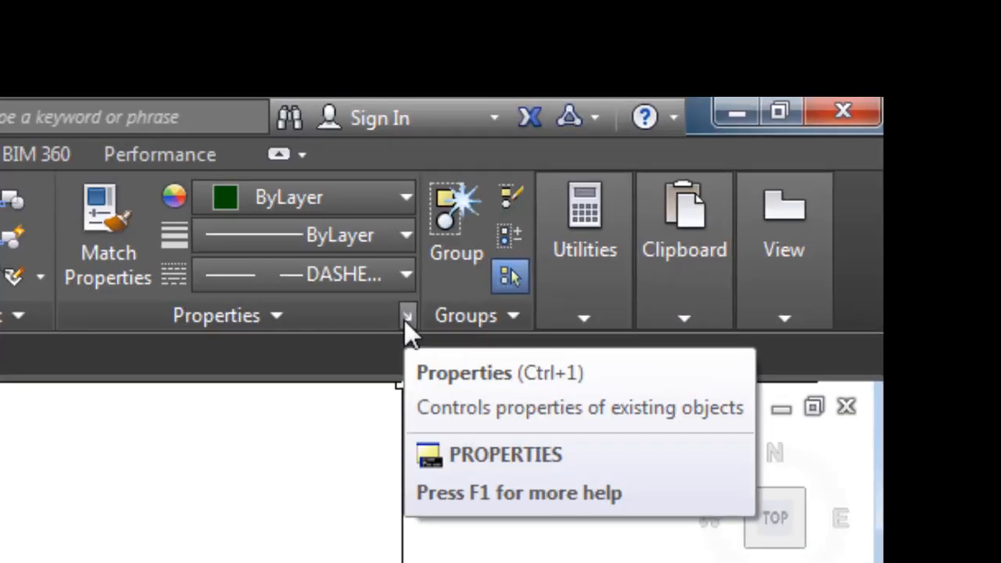
click(405, 319)
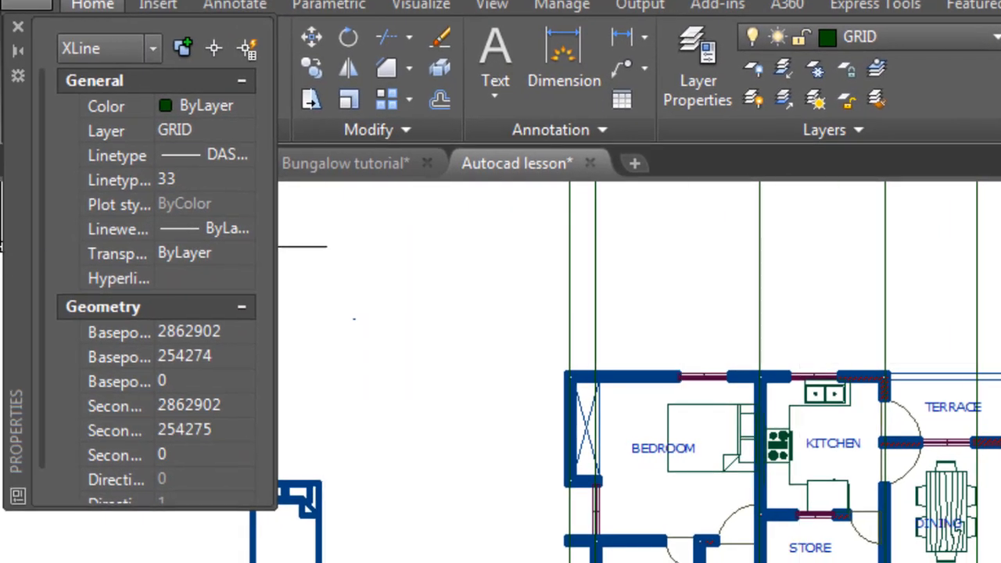
click(185, 182)
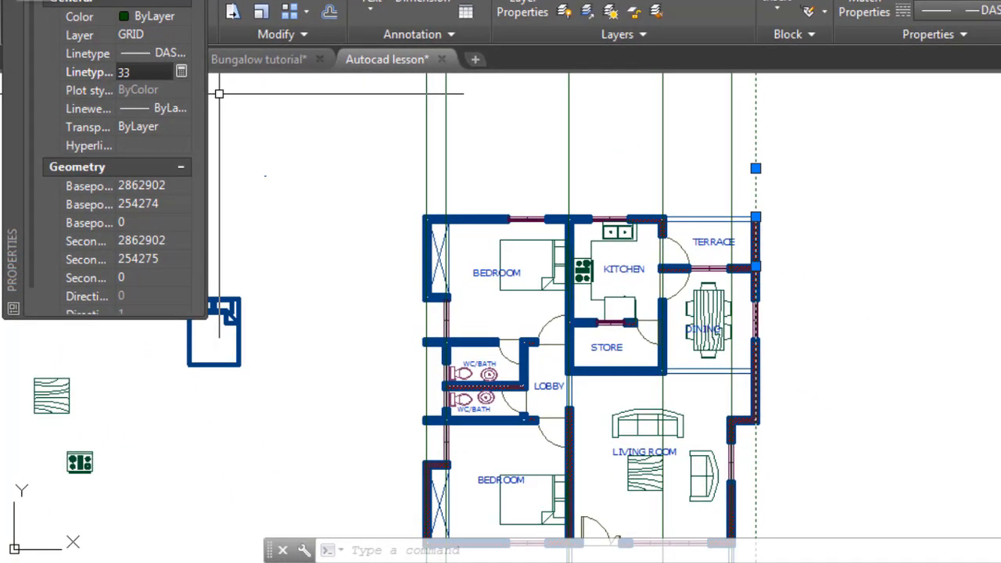
key(ctrl+1)
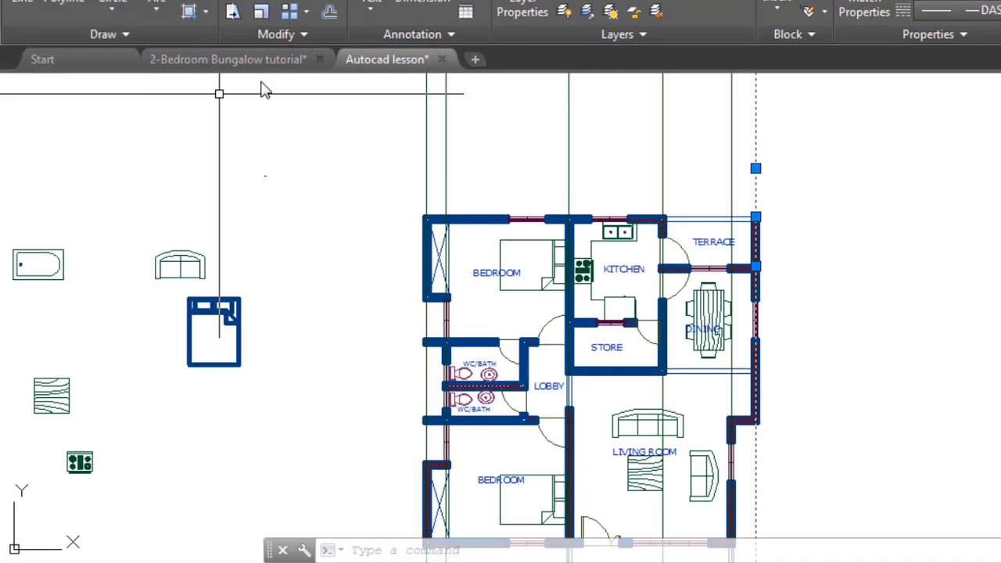
key(Escape)
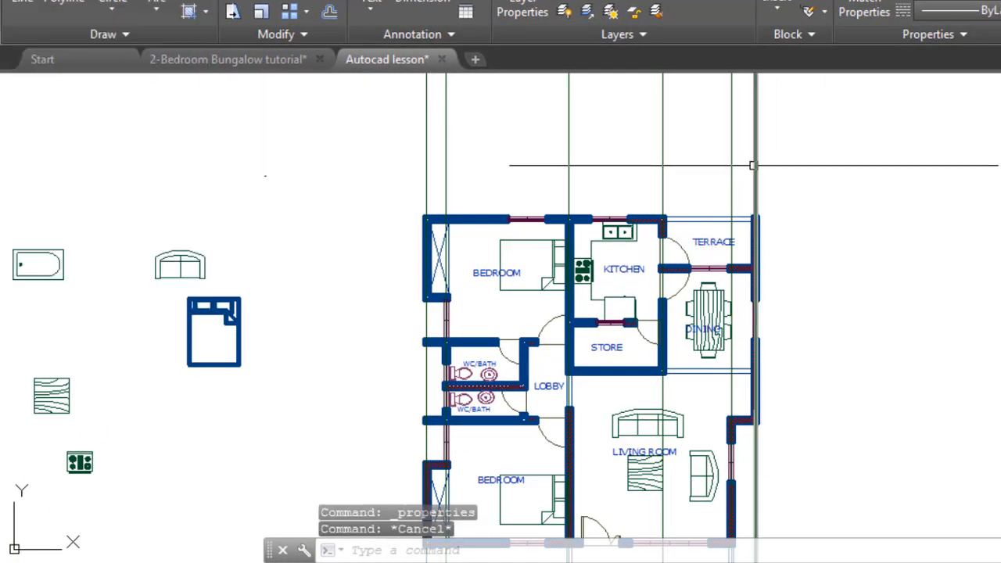
Set the linetype scale of the vertical line through the terrace's outer wall to 333
click(755, 166)
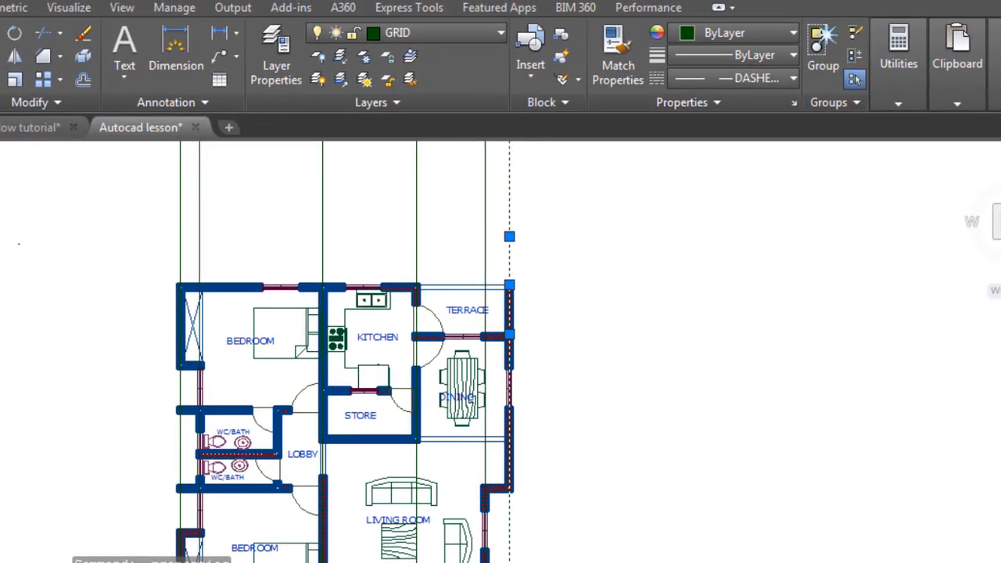
click(129, 117)
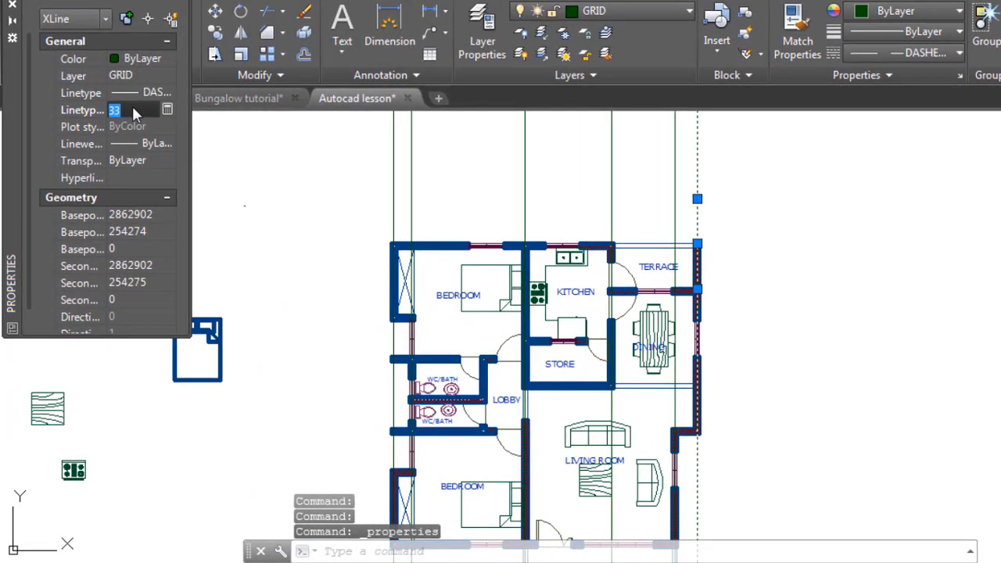
text(333)
click(301, 174)
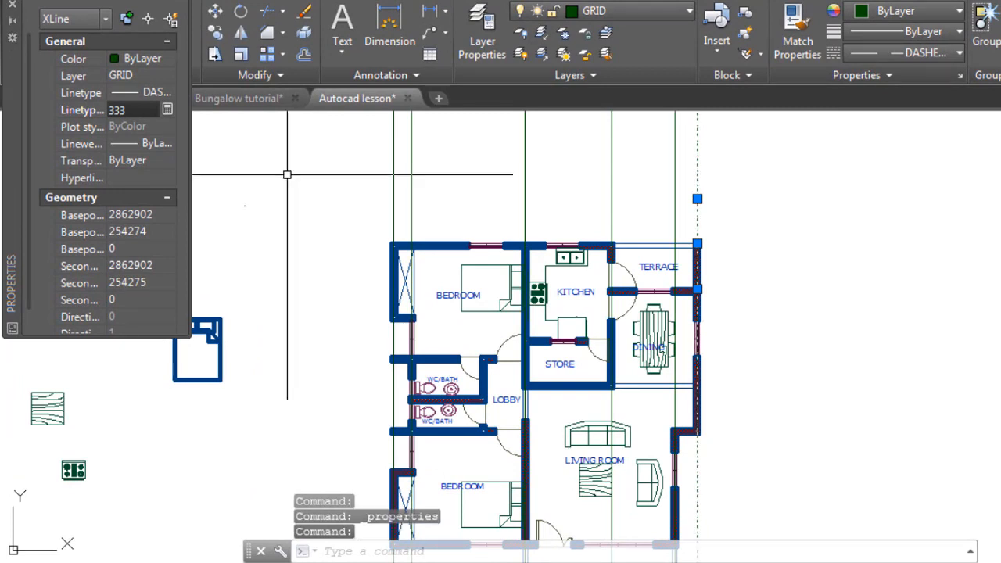
click(11, 7)
key(Escape)
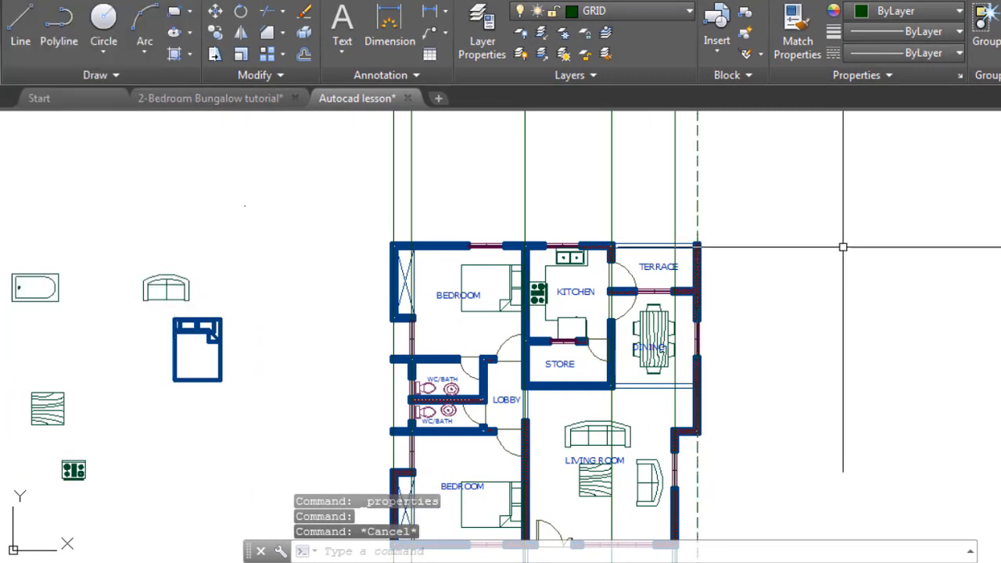
Match the properties of the dashed line at the terrace's outer wall onto the other five vertical grid lines
scroll(583, 359, down, 1)
scroll(639, 217, up, 1)
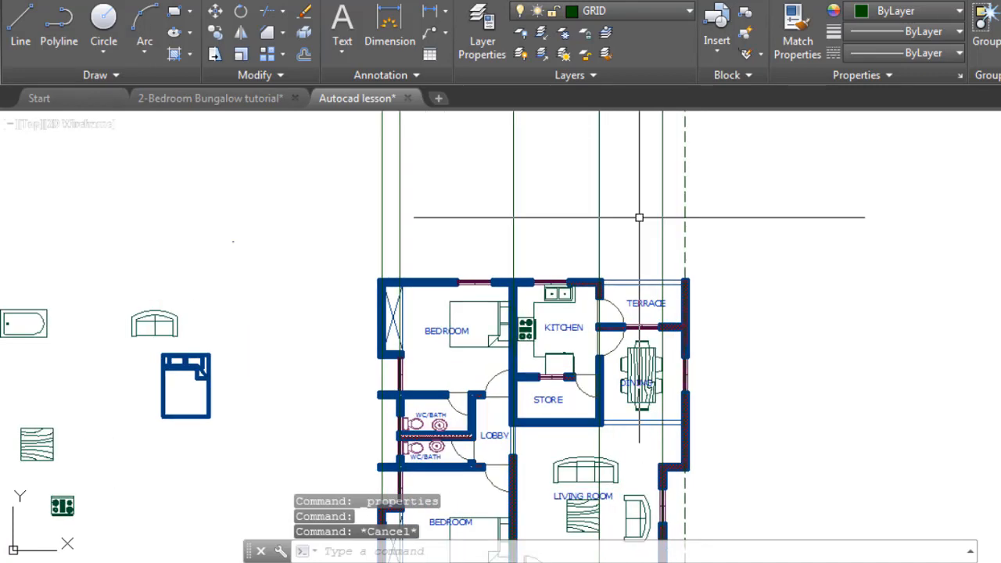
scroll(687, 215, up, 1)
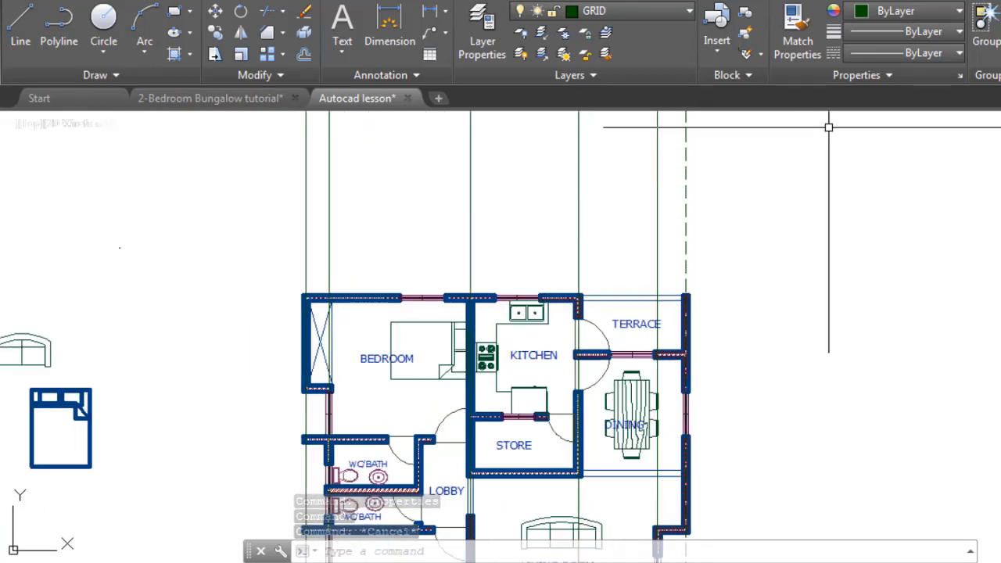
scroll(691, 196, down, 1)
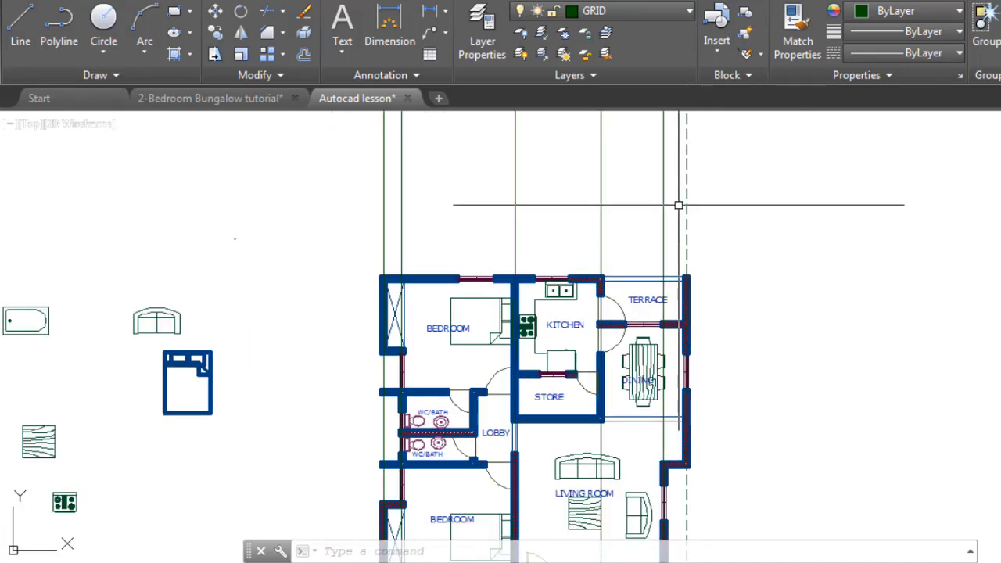
click(799, 47)
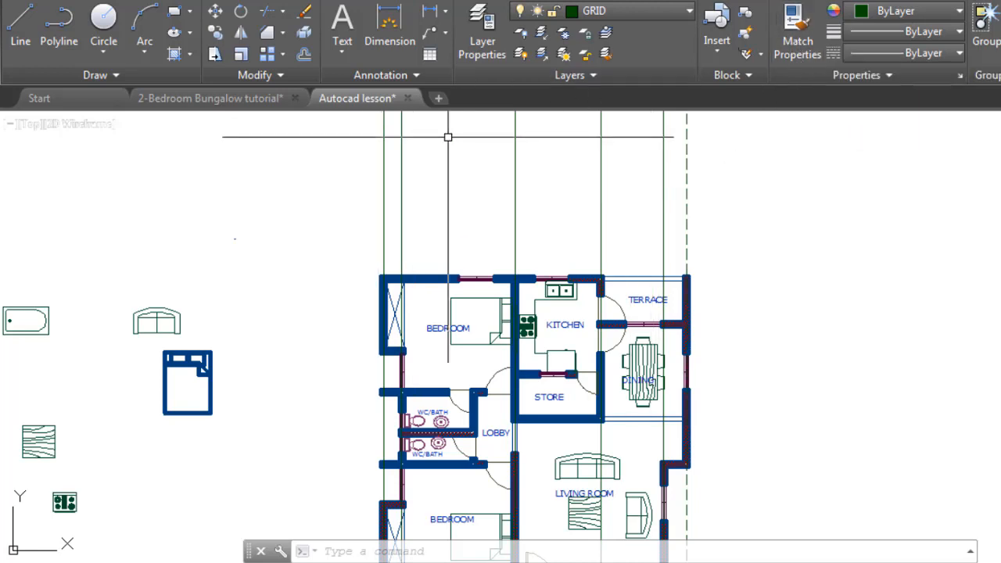
click(686, 200)
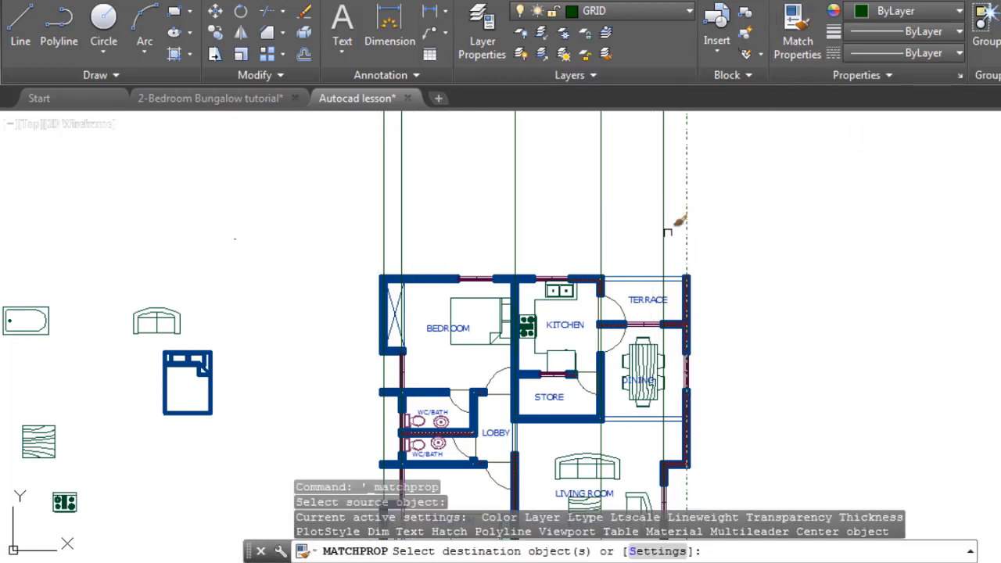
click(678, 216)
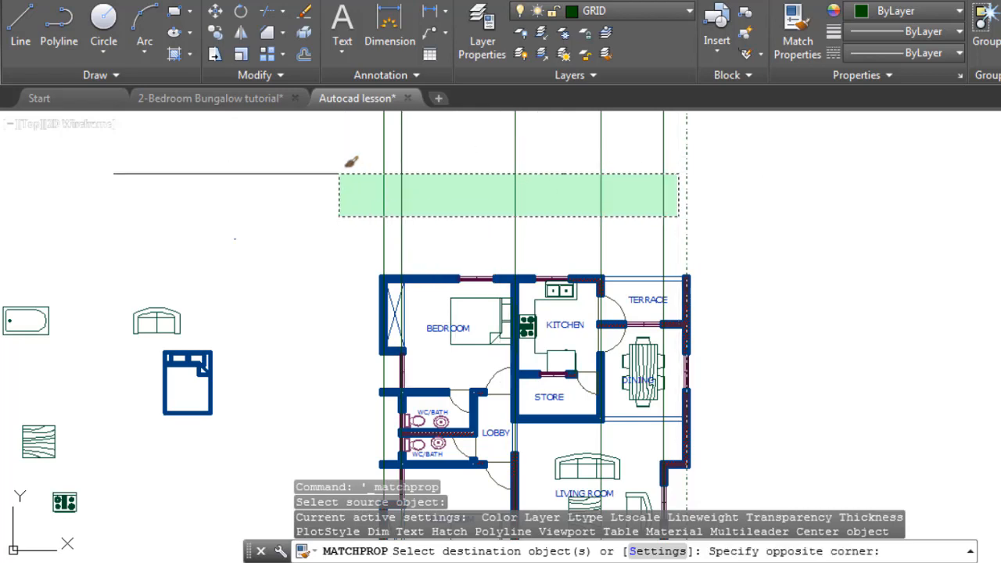
click(337, 173)
scroll(585, 219, down, 2)
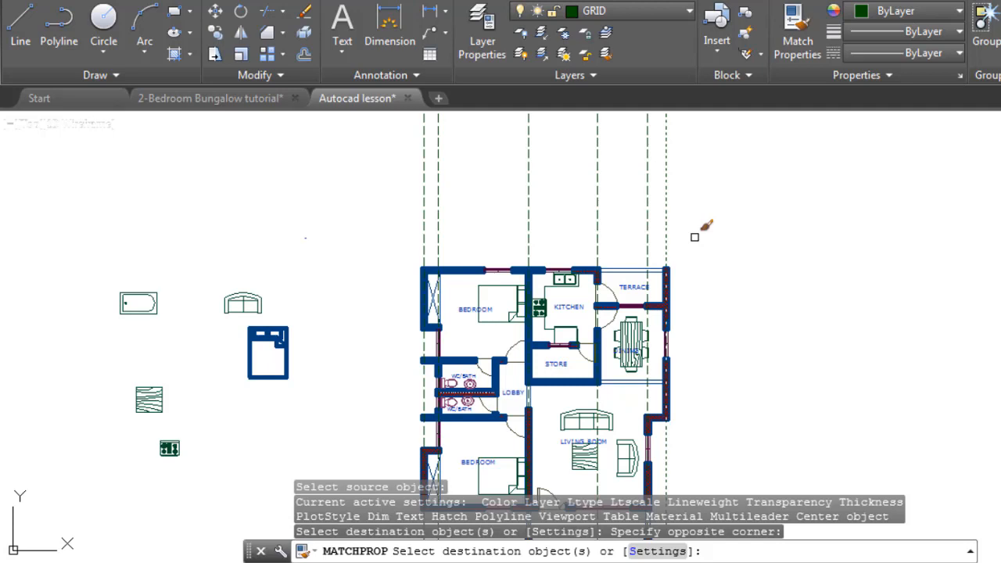
key(Escape)
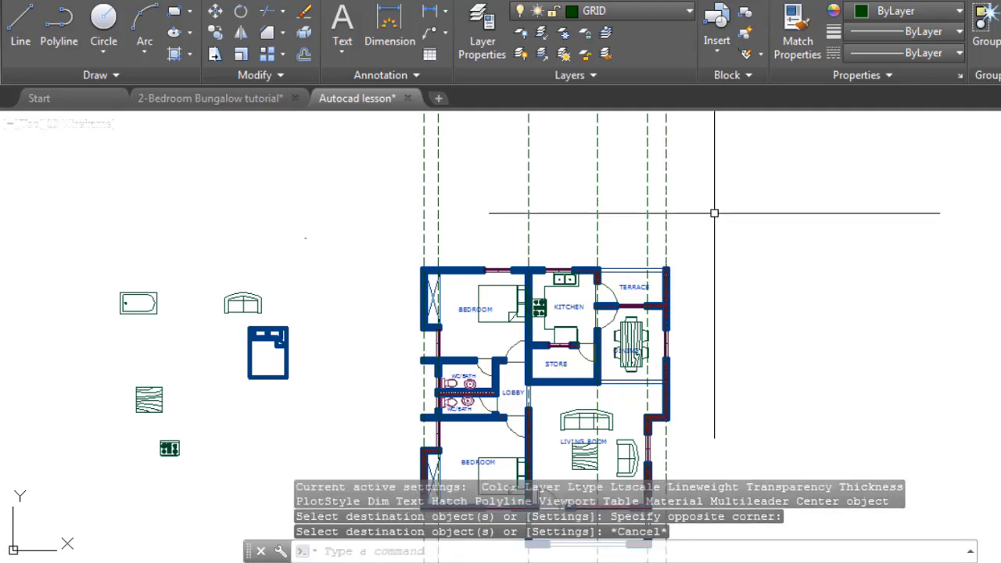
Draw a horizontal line with Ortho on just above the floor plan, crossing all the vertical grid lines
scroll(670, 204, down, 2)
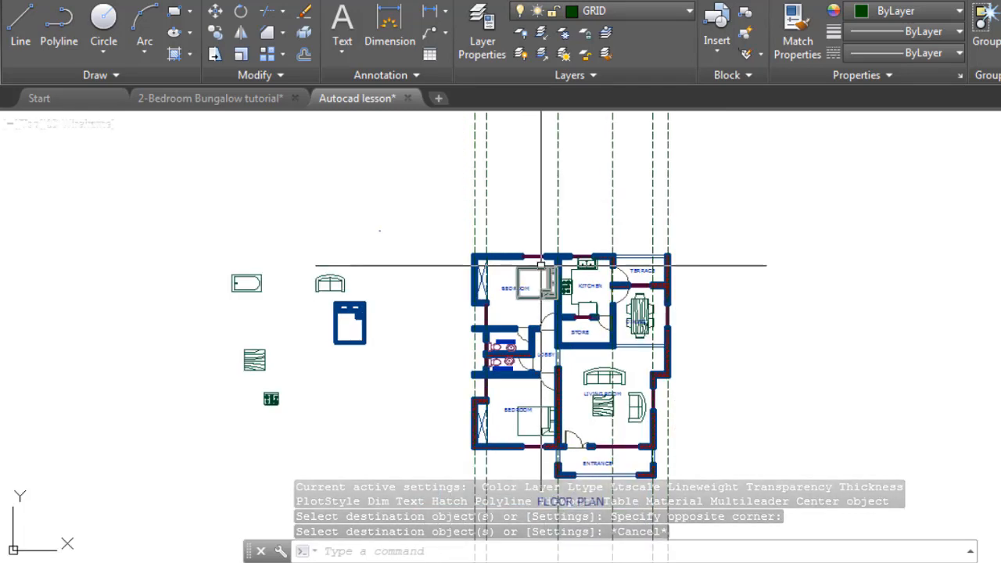
scroll(593, 210, up, 1)
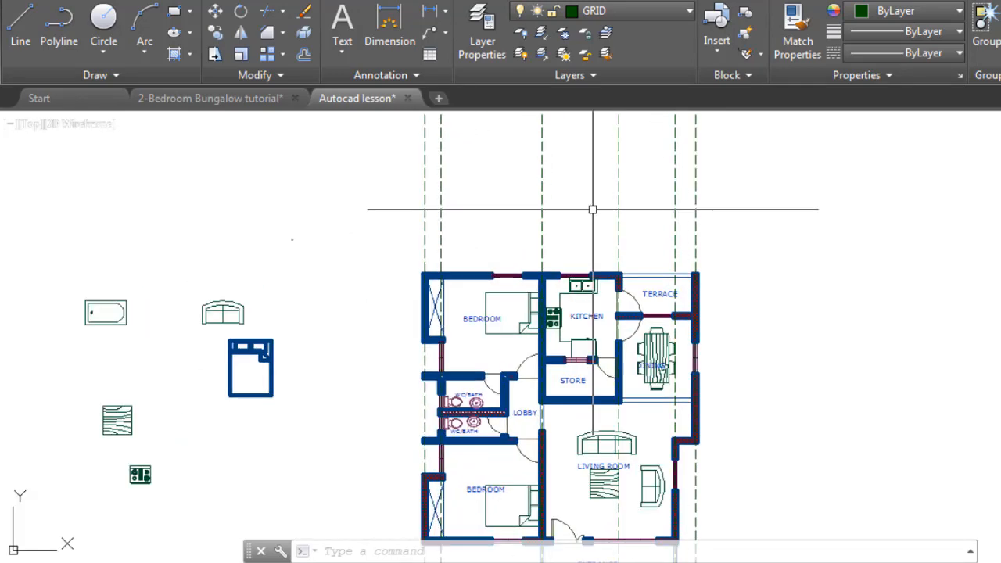
scroll(592, 209, up, 1)
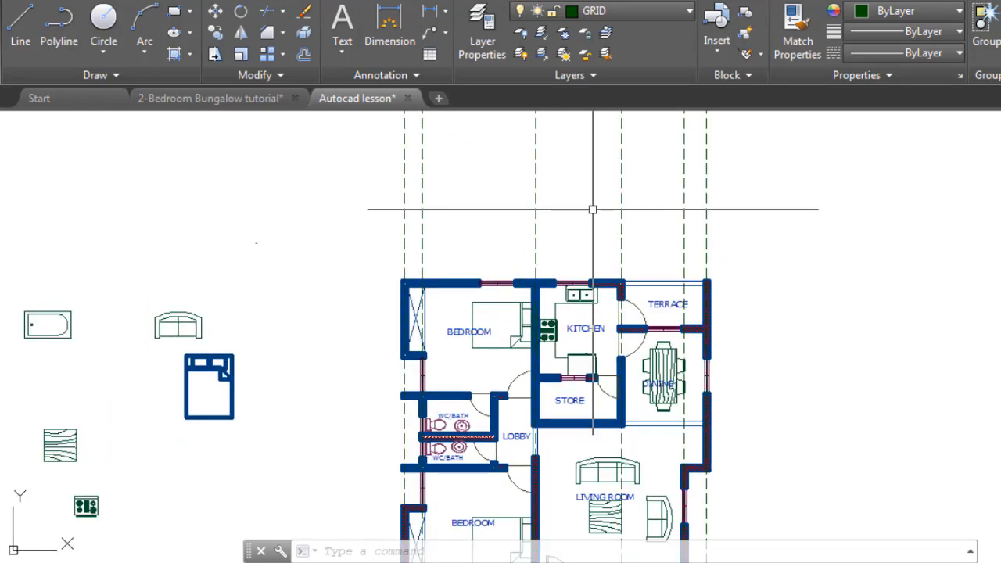
scroll(593, 209, down, 1)
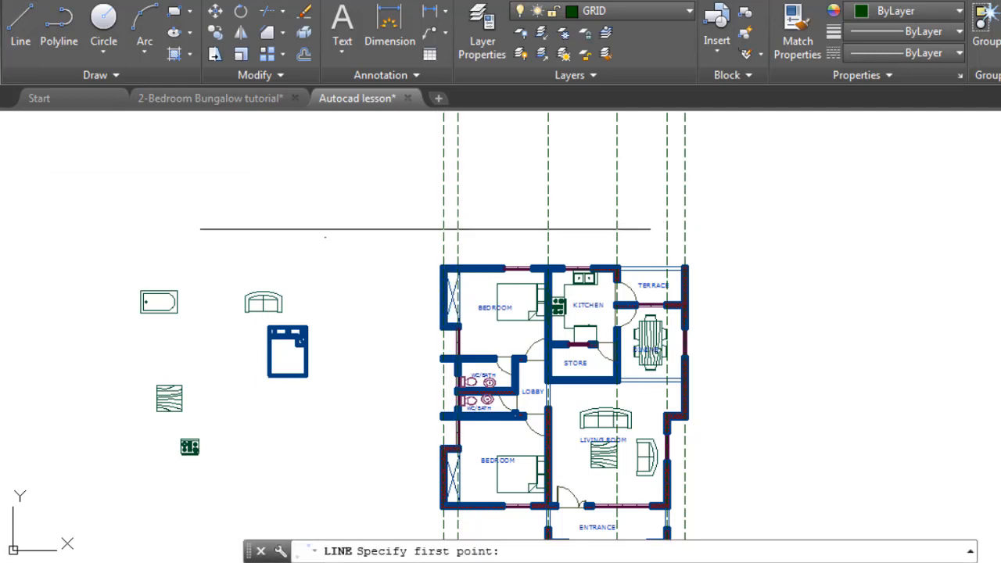
click(423, 227)
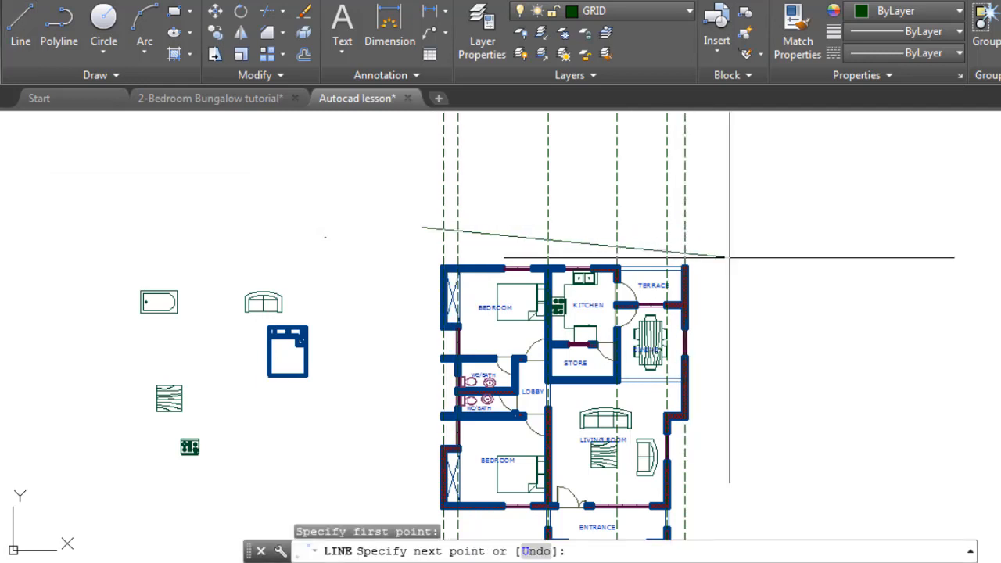
key(F8)
click(771, 229)
scroll(629, 195, down, 4)
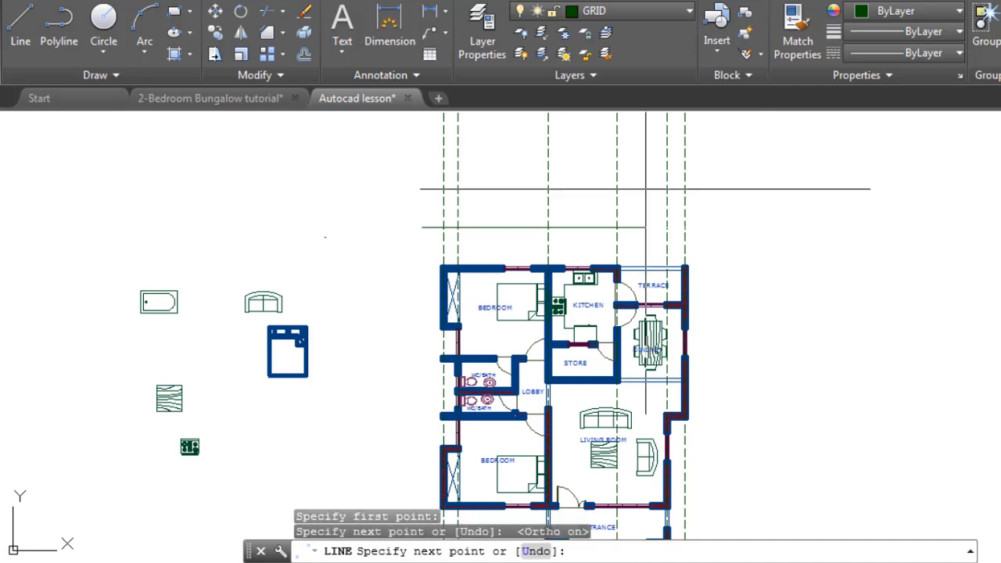
key(Return)
Draw a second horizontal line about 17500 units long just below the FLOOR PLAN title, crossing all the vertical grid lines
scroll(567, 470, up, 1)
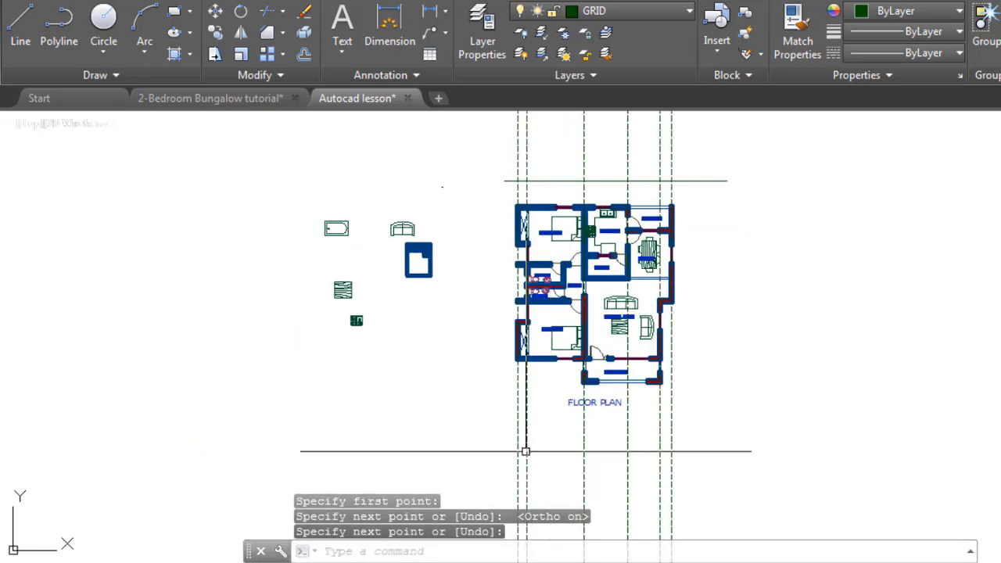
key(Return)
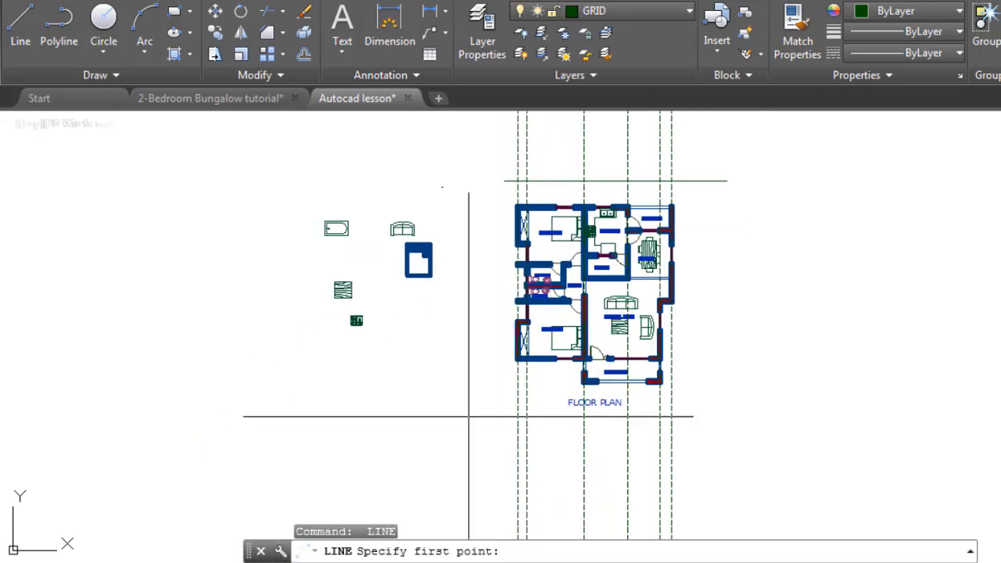
click(470, 416)
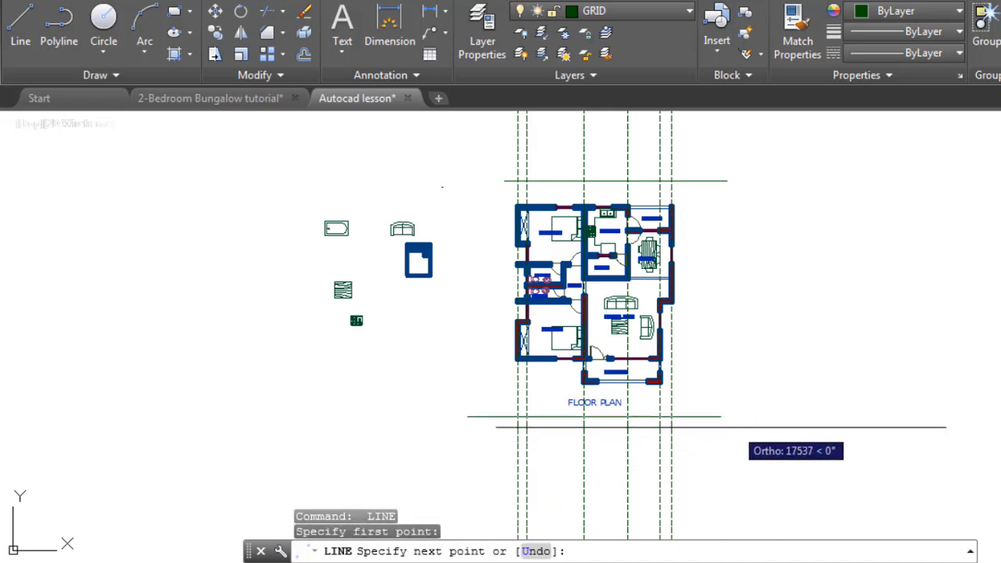
click(721, 427)
key(Return)
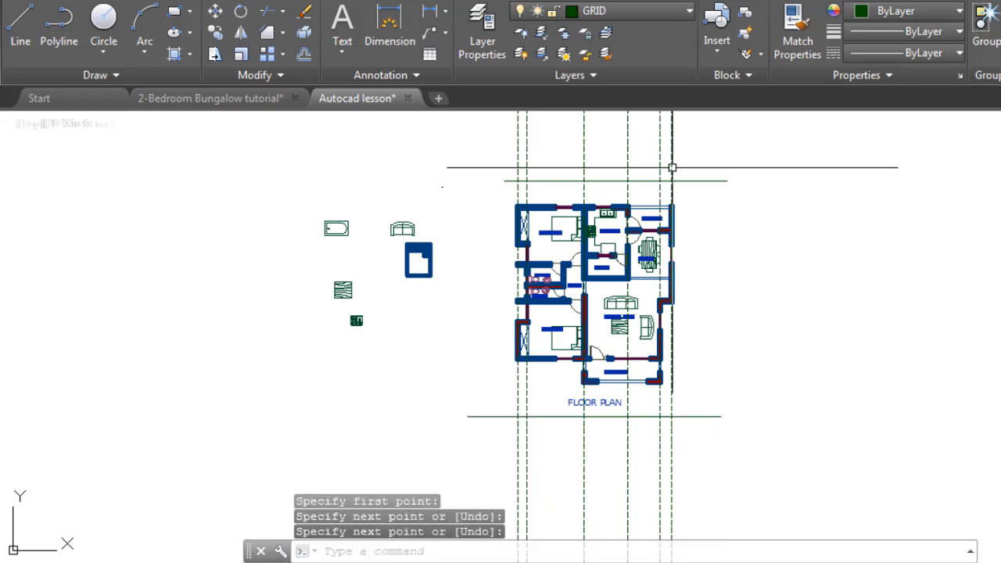
Trim the parts of all the vertical grid lines above the upper horizontal line, using that line as the cutting edge
click(283, 12)
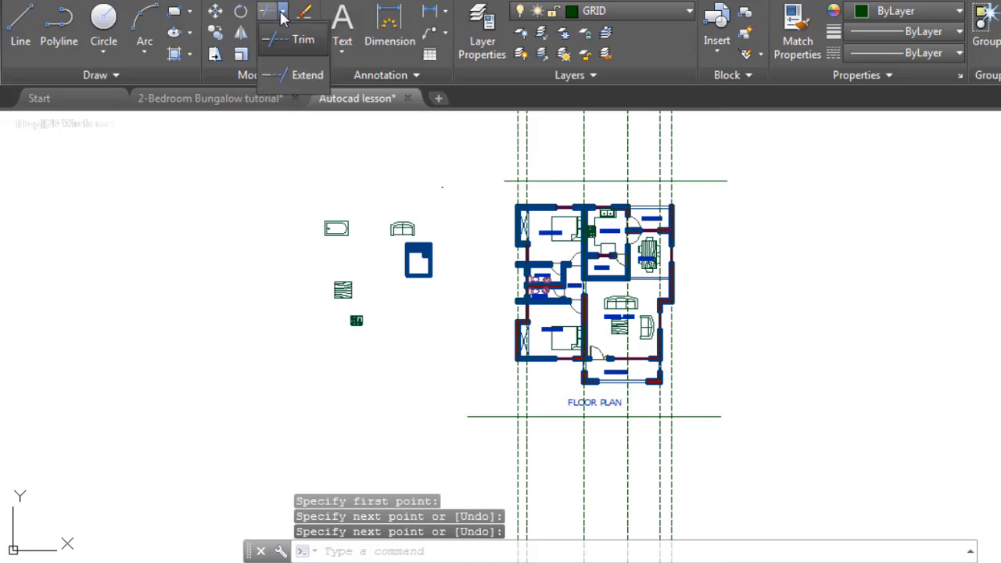
click(284, 36)
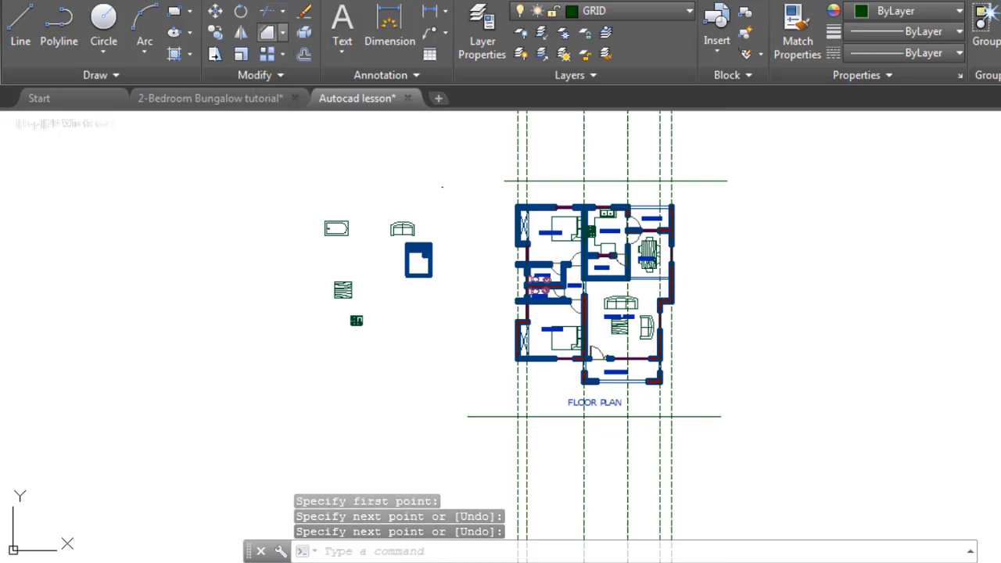
click(612, 181)
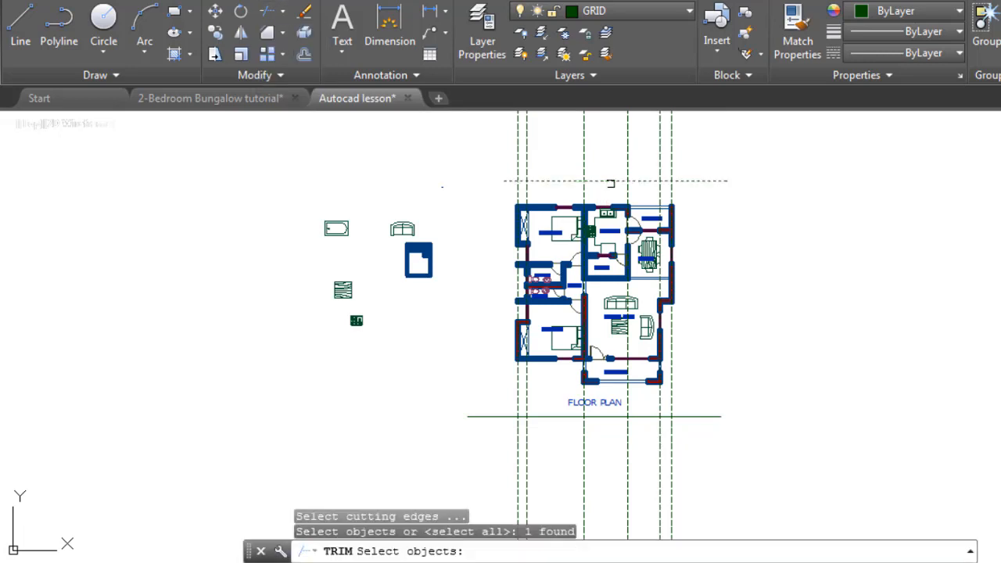
key(Return)
click(713, 133)
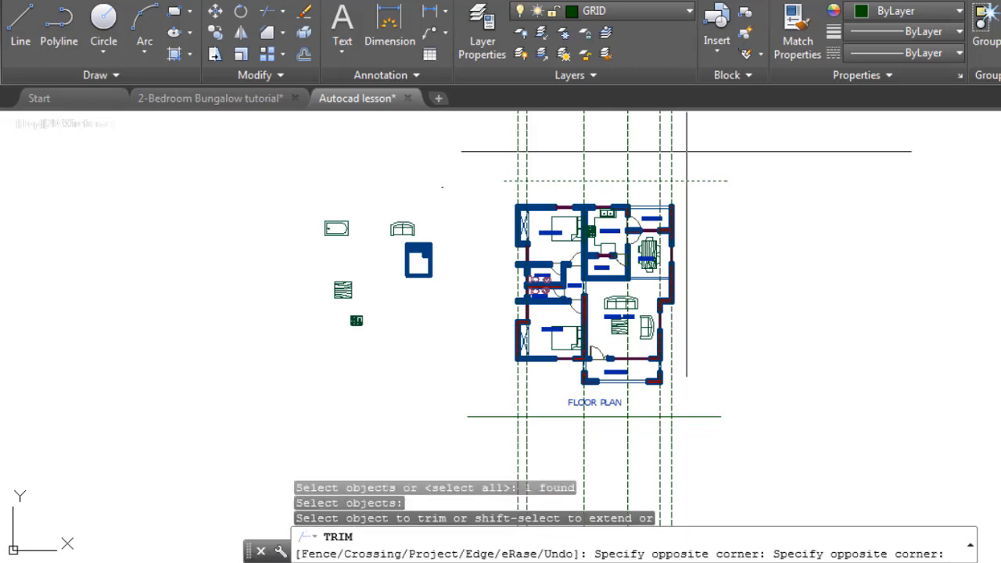
click(416, 151)
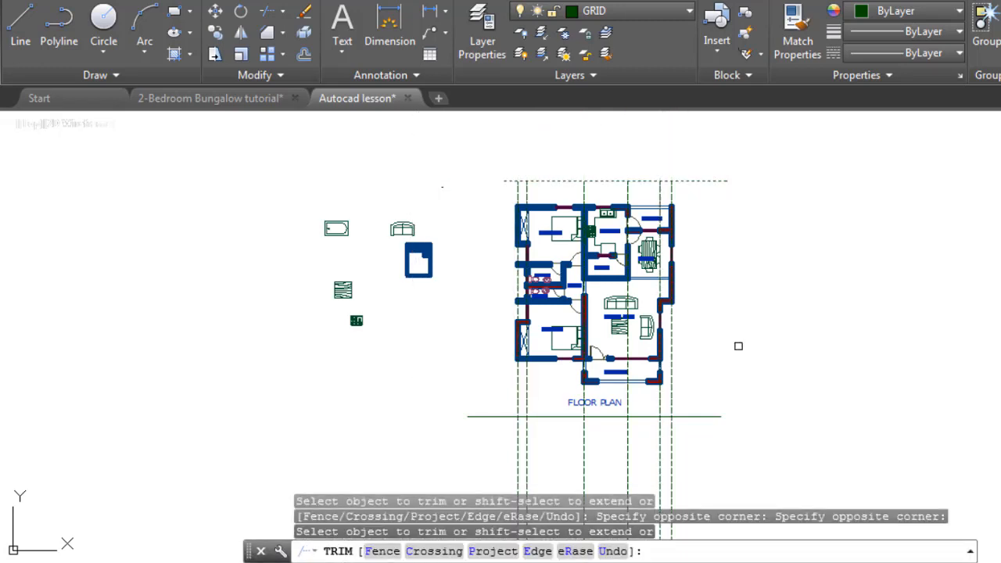
click(698, 416)
key(Escape)
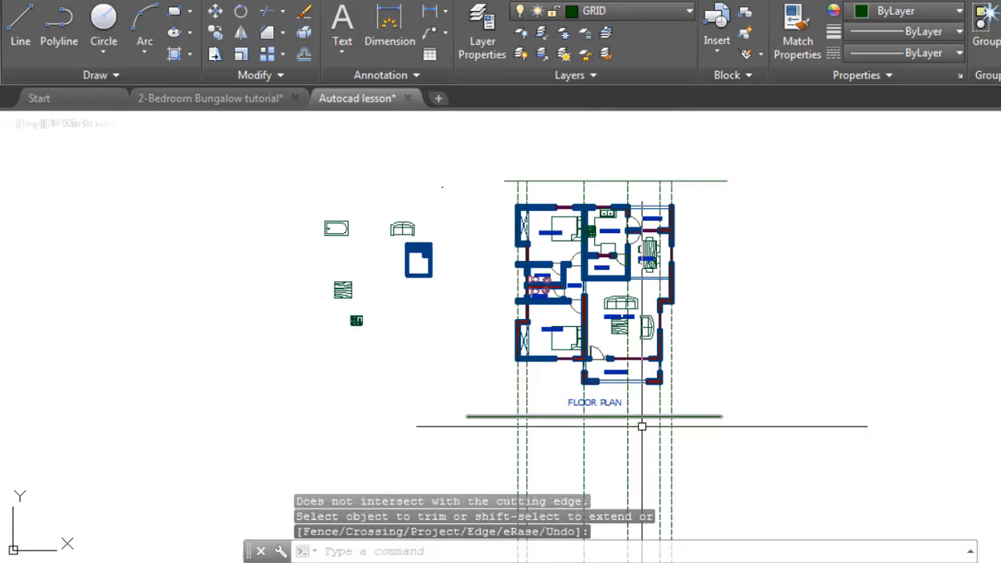
Trim the parts of all the vertical grid lines below the lower horizontal line, using that line as the cutting edge
key(Return)
click(646, 417)
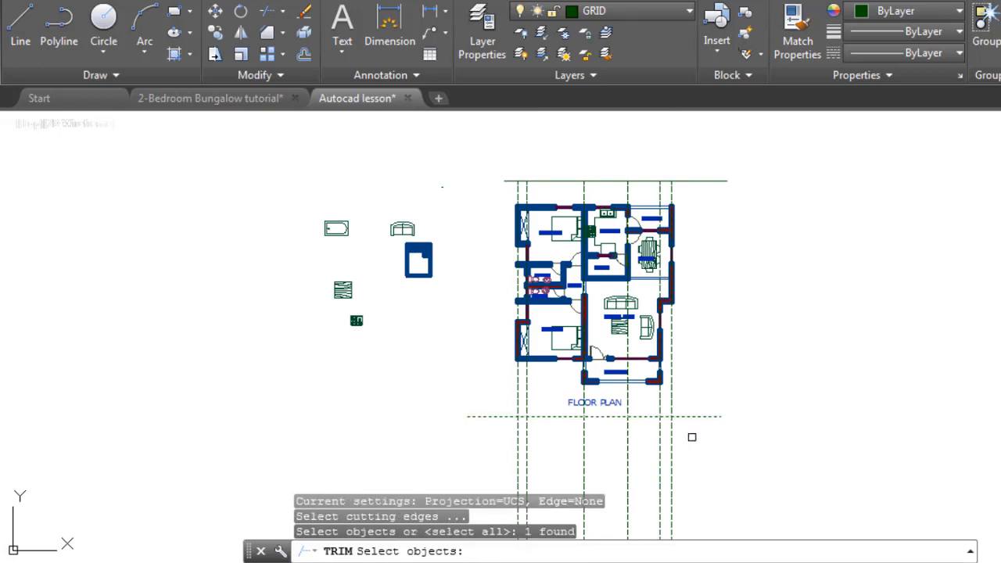
key(Return)
click(713, 441)
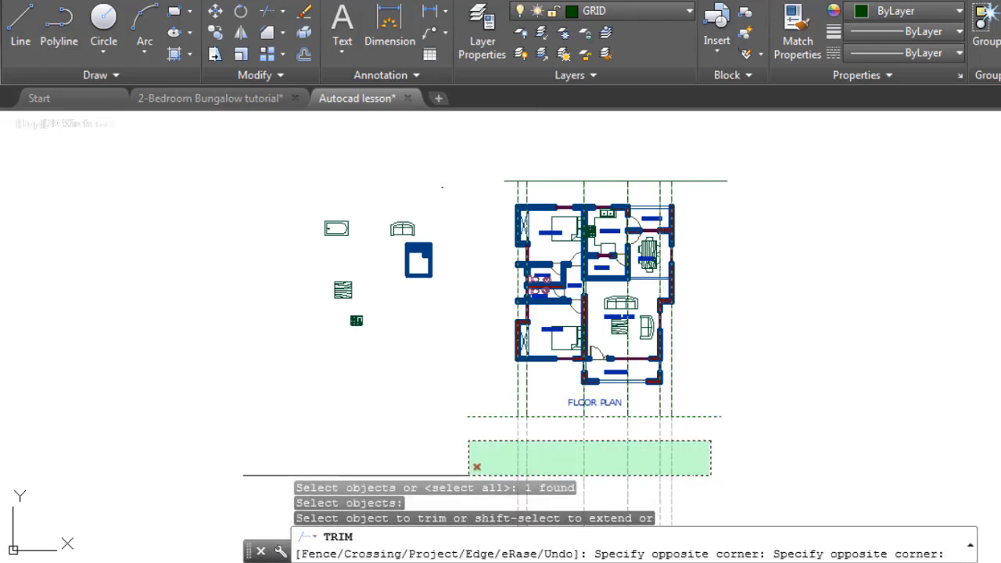
click(467, 465)
click(545, 416)
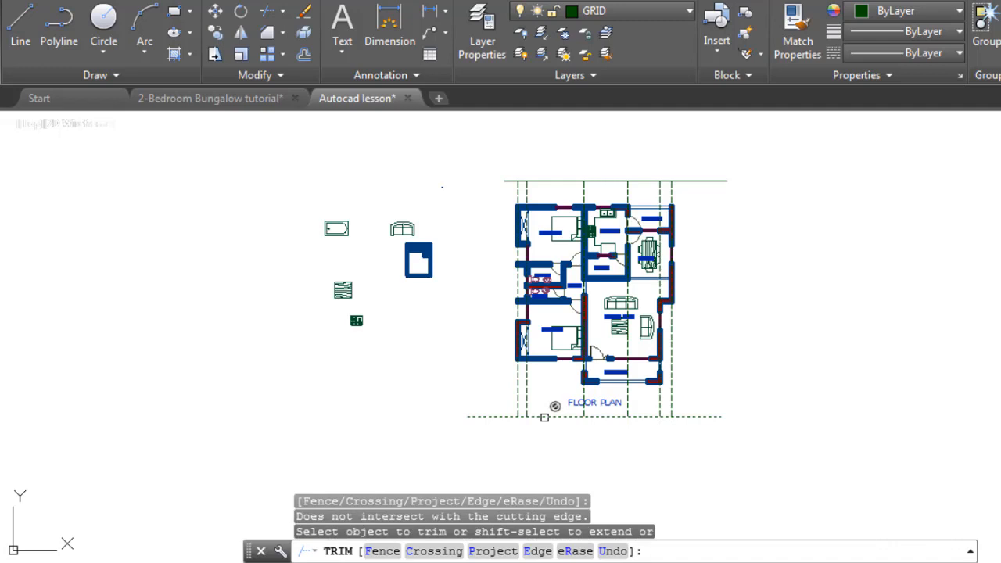
key(Return)
Erase the two horizontal cutting lines above and below the floor plan
click(563, 417)
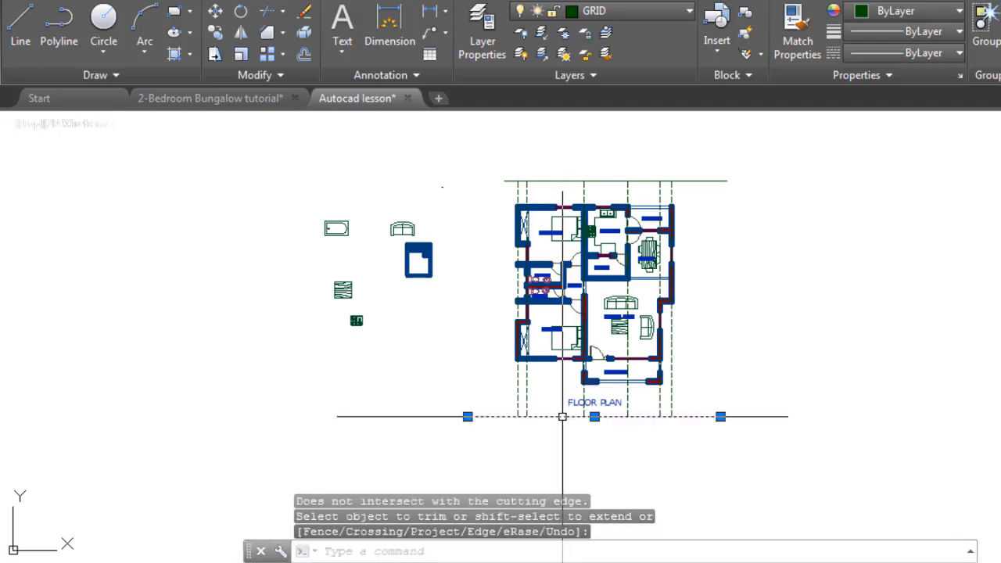
click(557, 181)
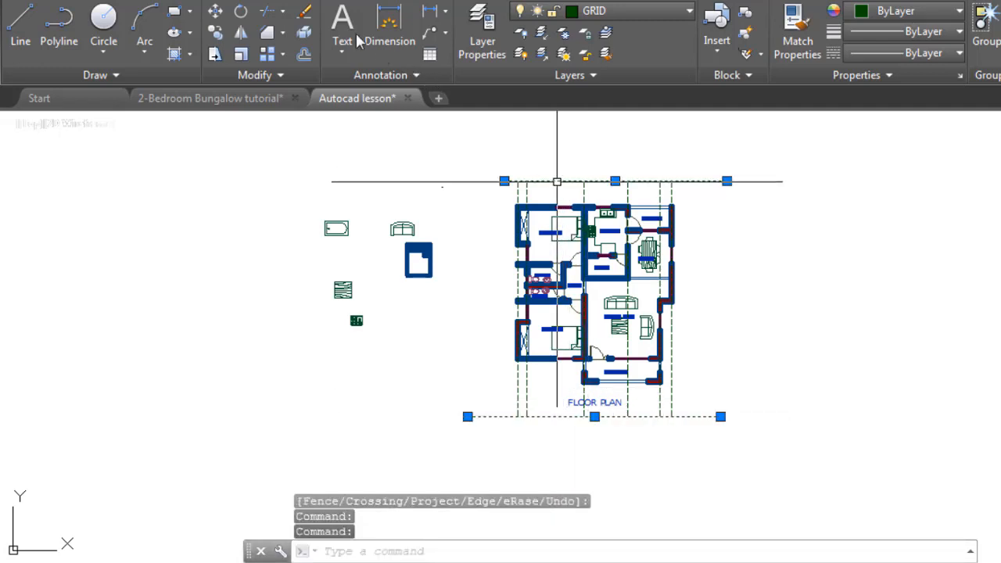
click(303, 13)
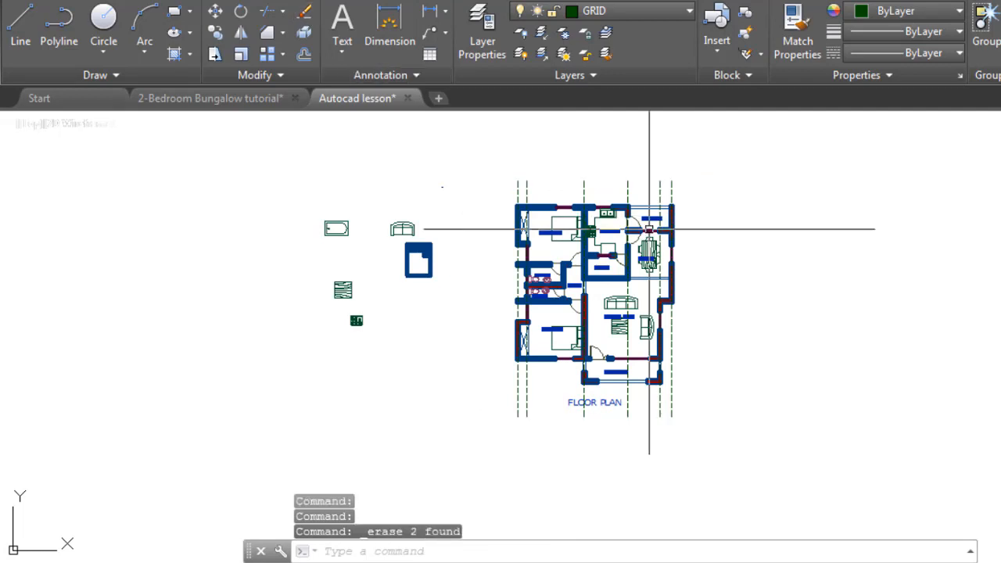
scroll(643, 230, up, 1)
scroll(643, 229, up, 2)
scroll(643, 228, down, 2)
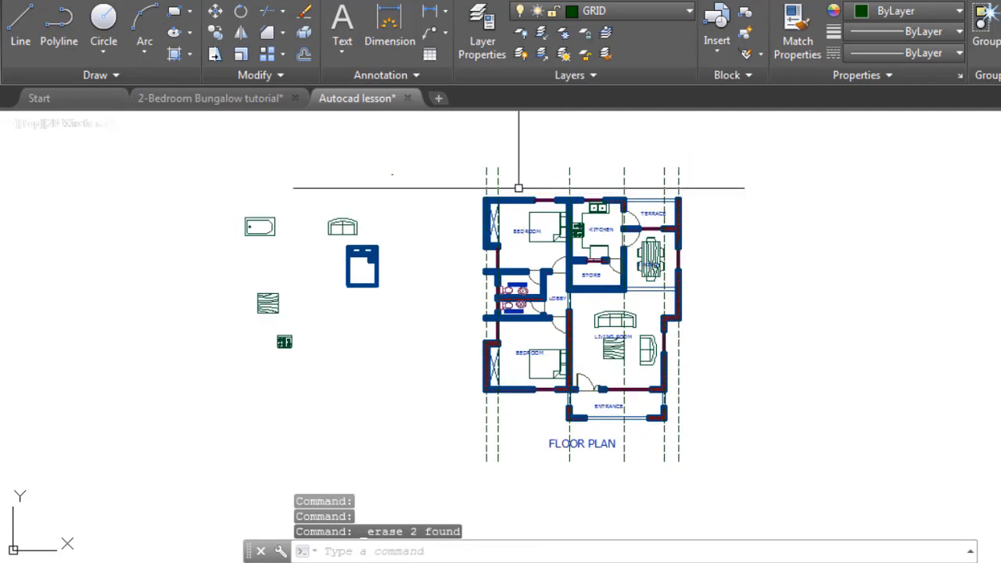